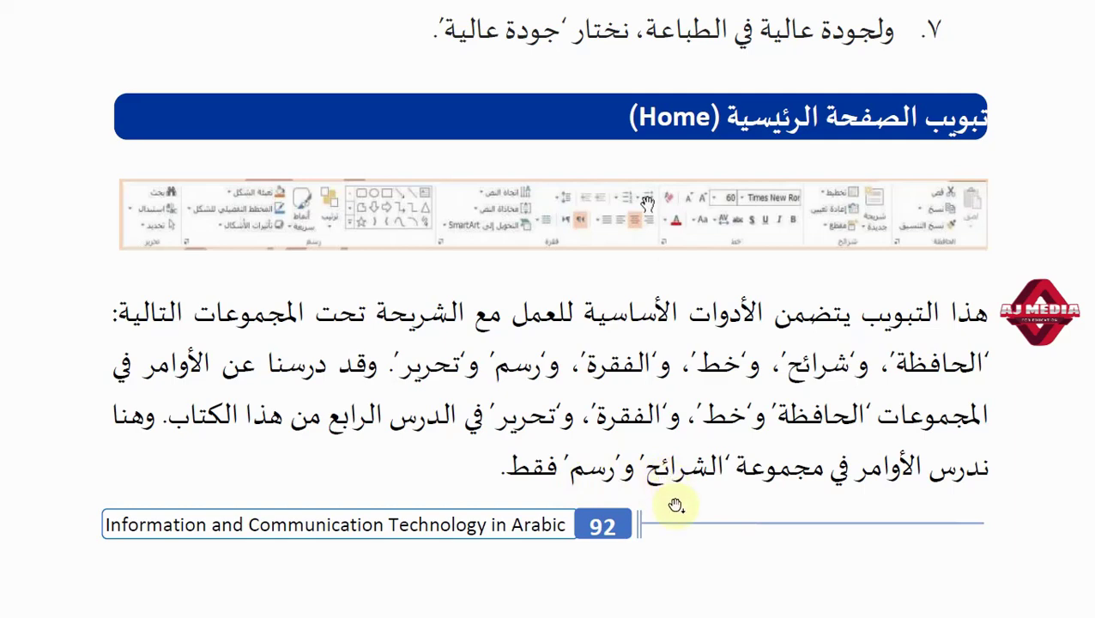
- Scroll down page 92 of the ICT book toward the Slides section
scroll(676, 506, "down", 5)
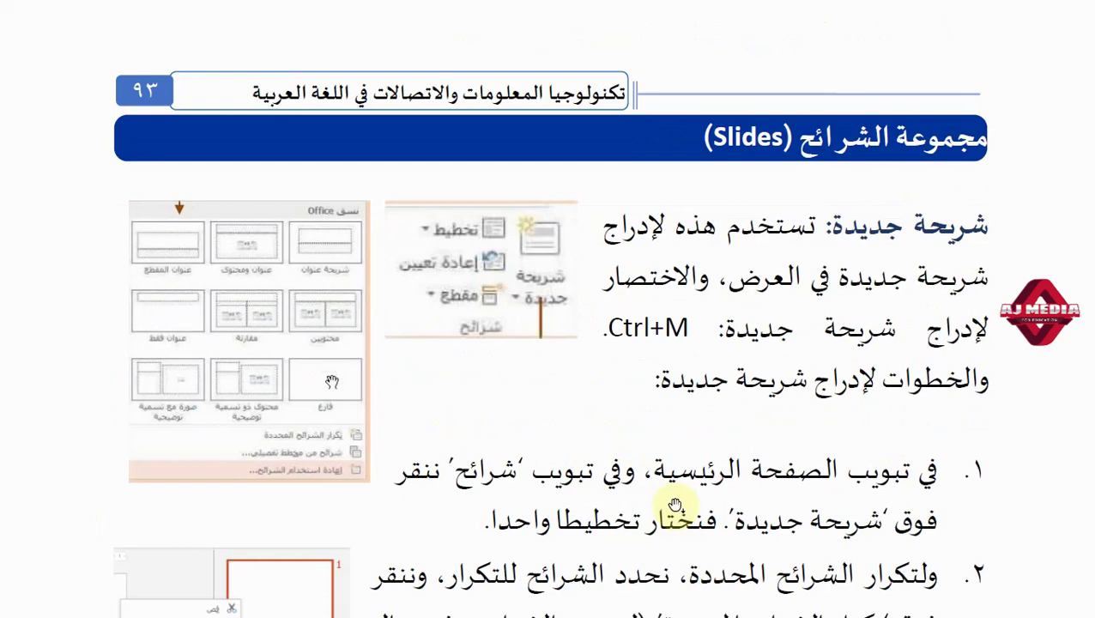
- Move down page 93 past New Slide to the duplicate and reuse steps
left_click_drag(677, 506, 673, 448)
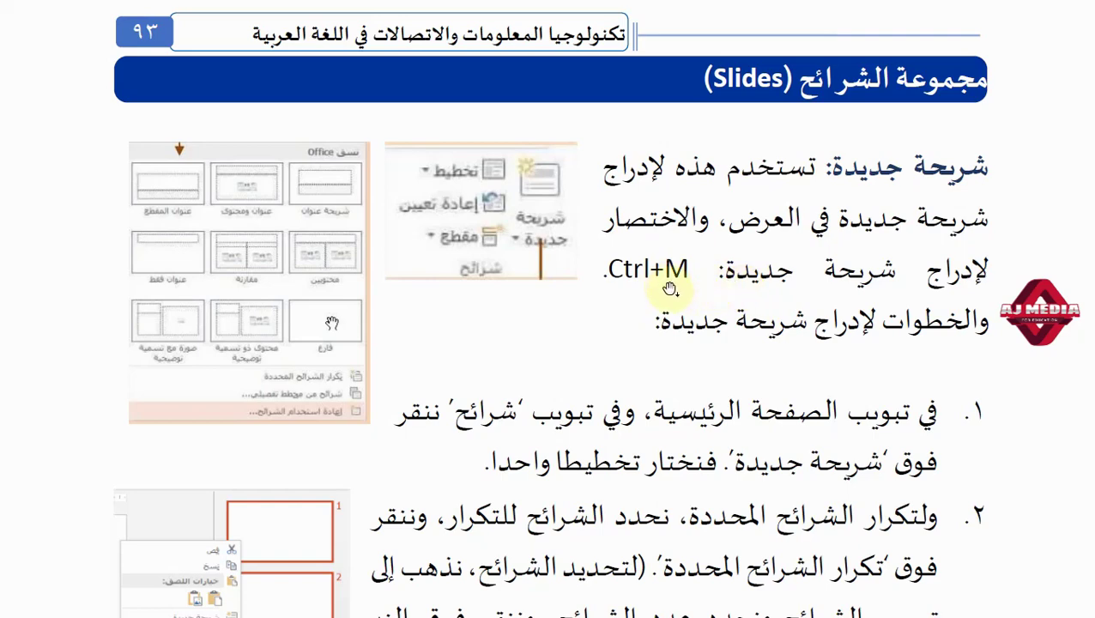
scroll(826, 370, "down", 1)
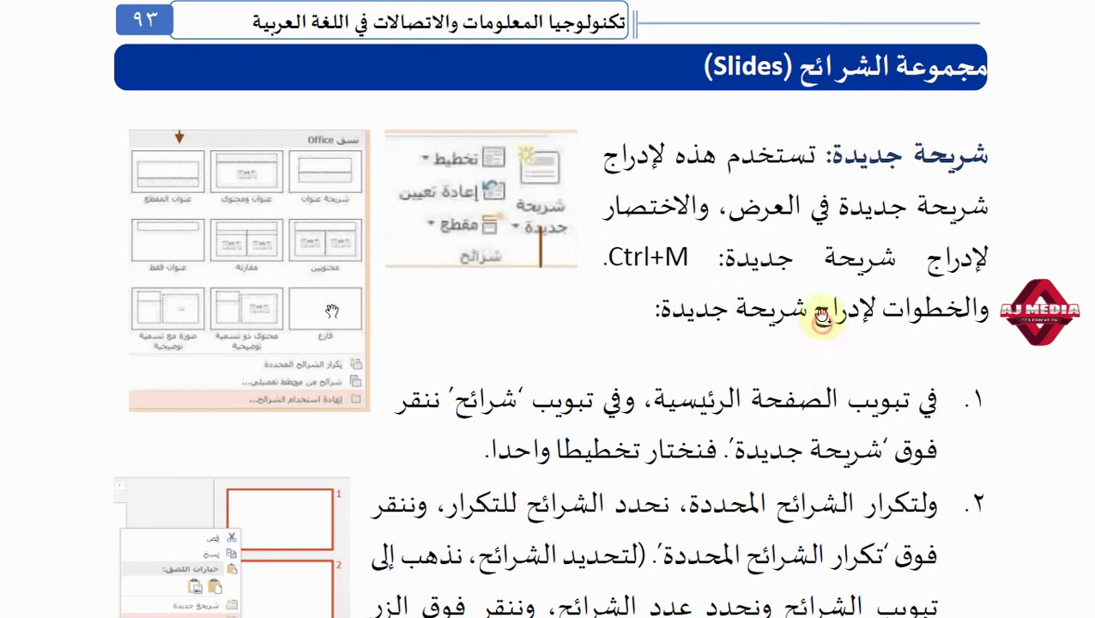
scroll(820, 309, "down", 3)
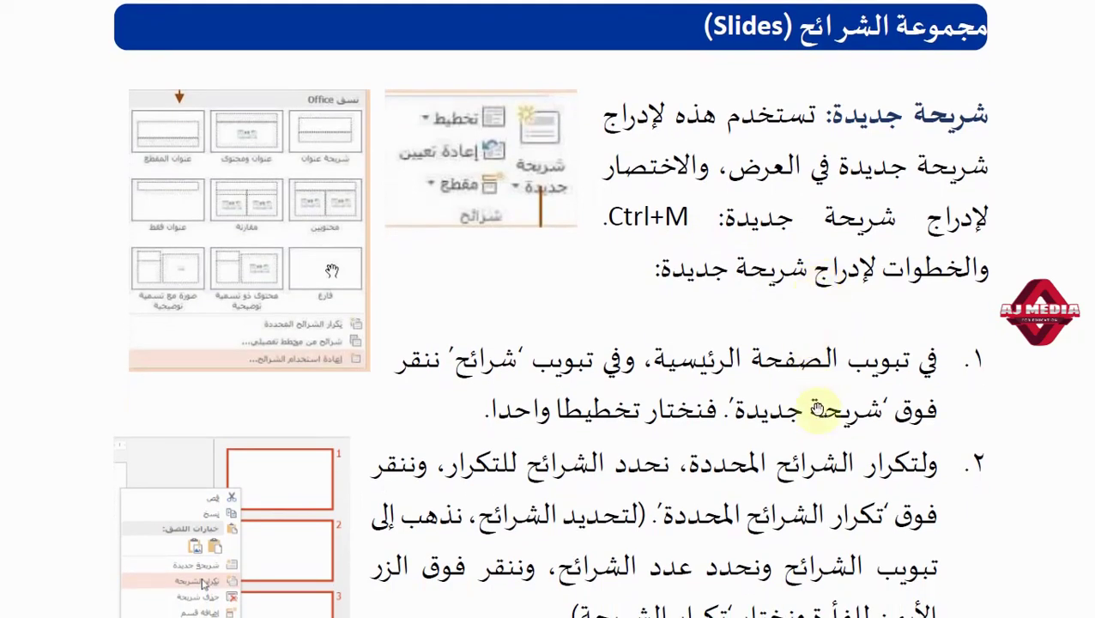
scroll(828, 421, "down", 5)
scroll(828, 326, "down", 4)
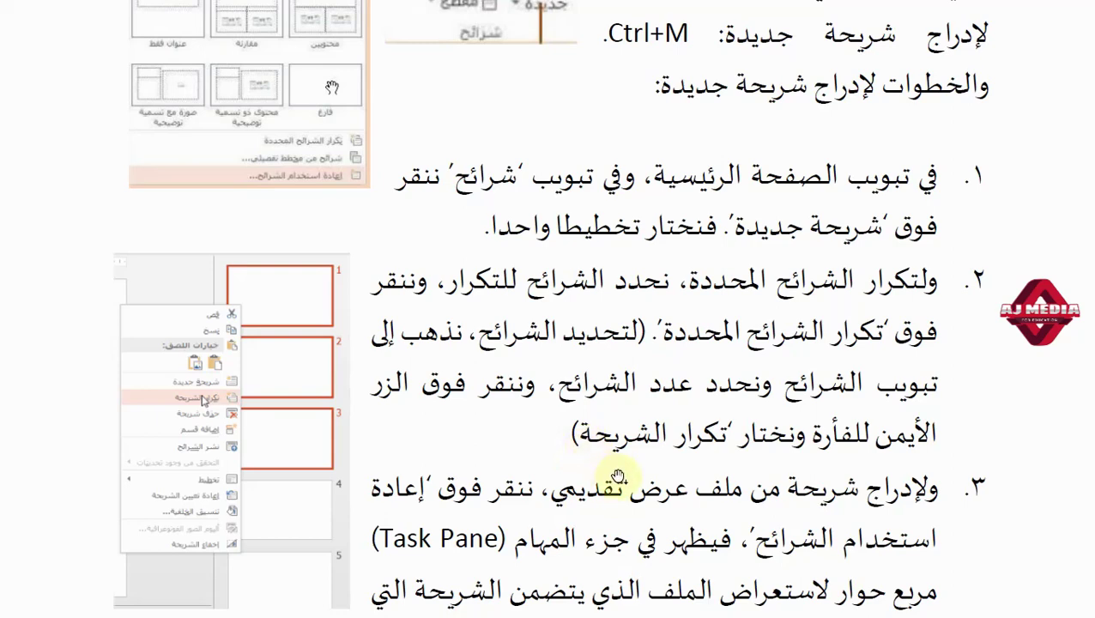
- Read step 3 and the Layout heading, then switch to PowerPoint
scroll(620, 475, "down", 1)
scroll(619, 474, "down", 2)
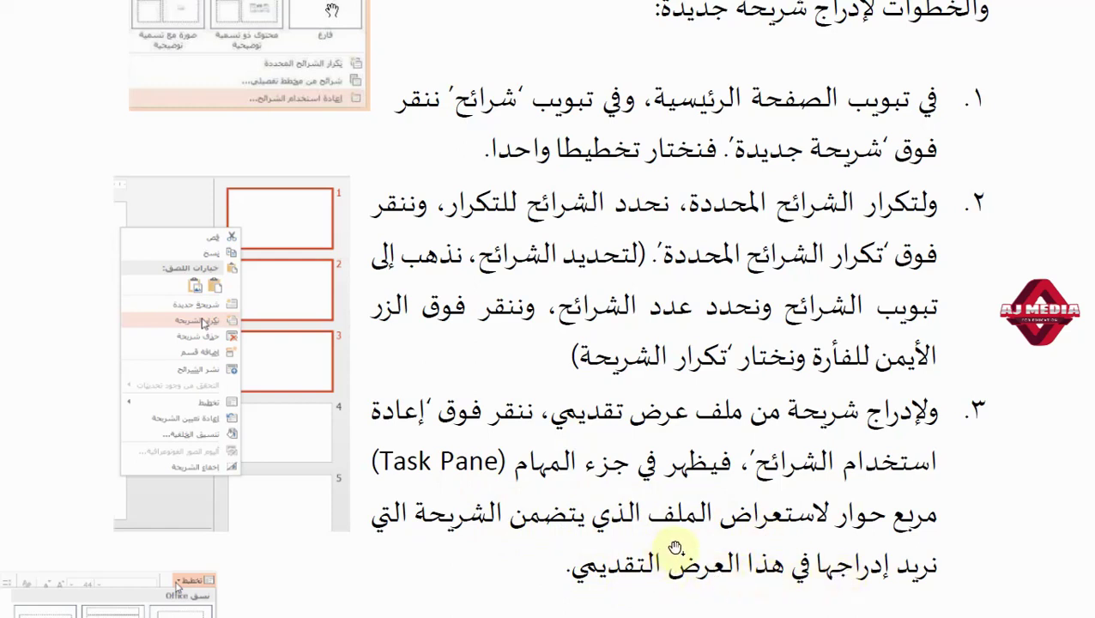
scroll(668, 549, "down", 3)
scroll(676, 547, "down", 3)
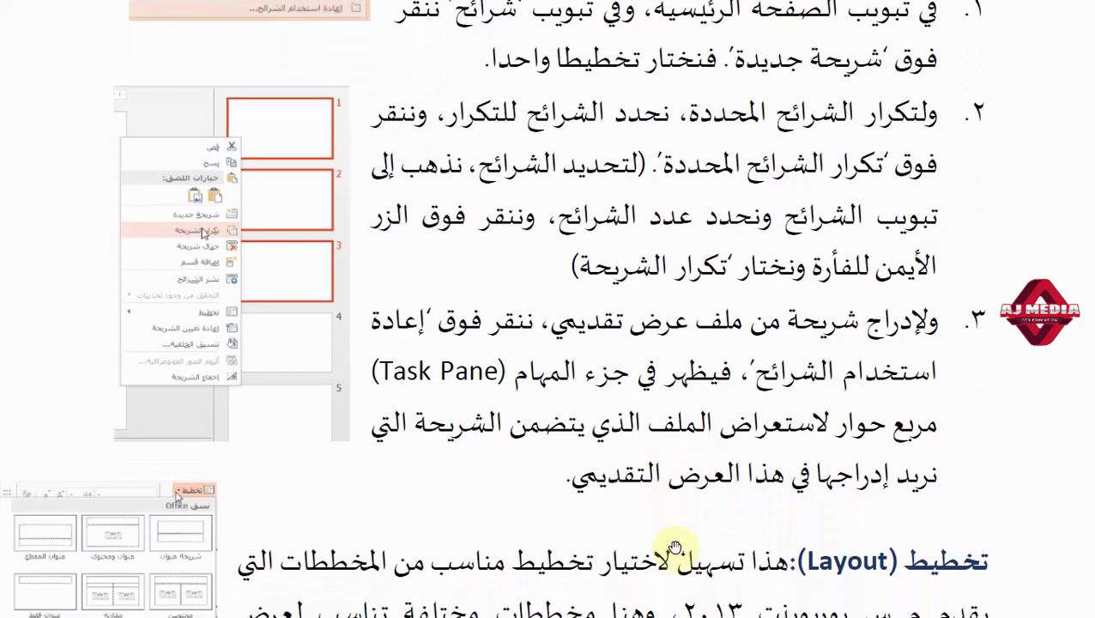
scroll(677, 548, "up", 3)
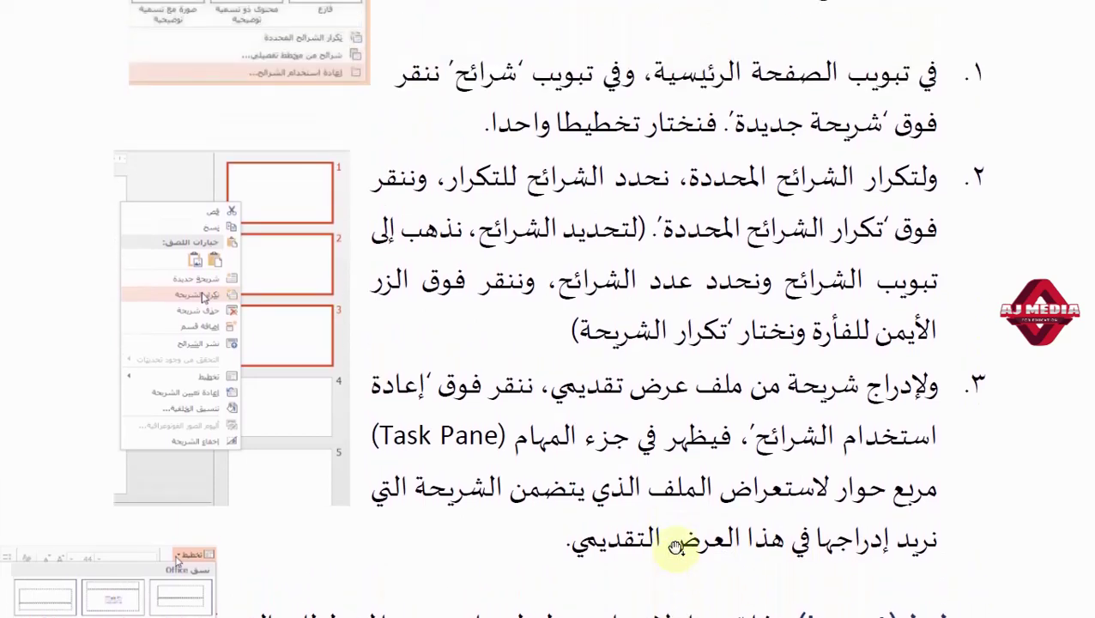
scroll(677, 548, "up", 5)
scroll(677, 548, "up", 3)
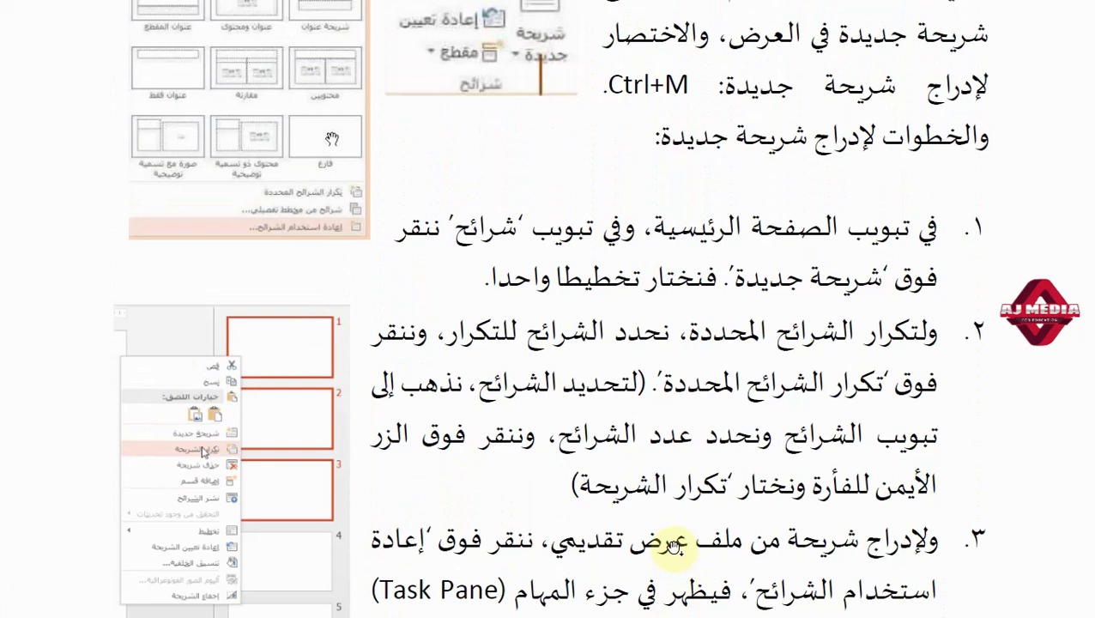
key("alt+Tab")
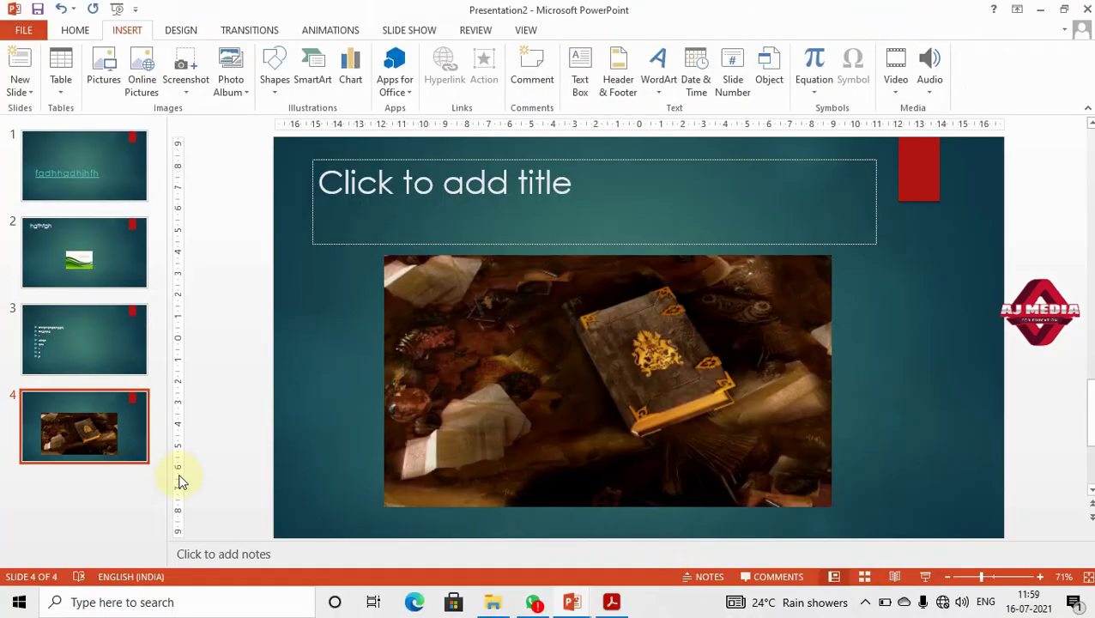
- Create a blank presentation with Ctrl+N and show the New Slide layout gallery
key("ctrl+n")
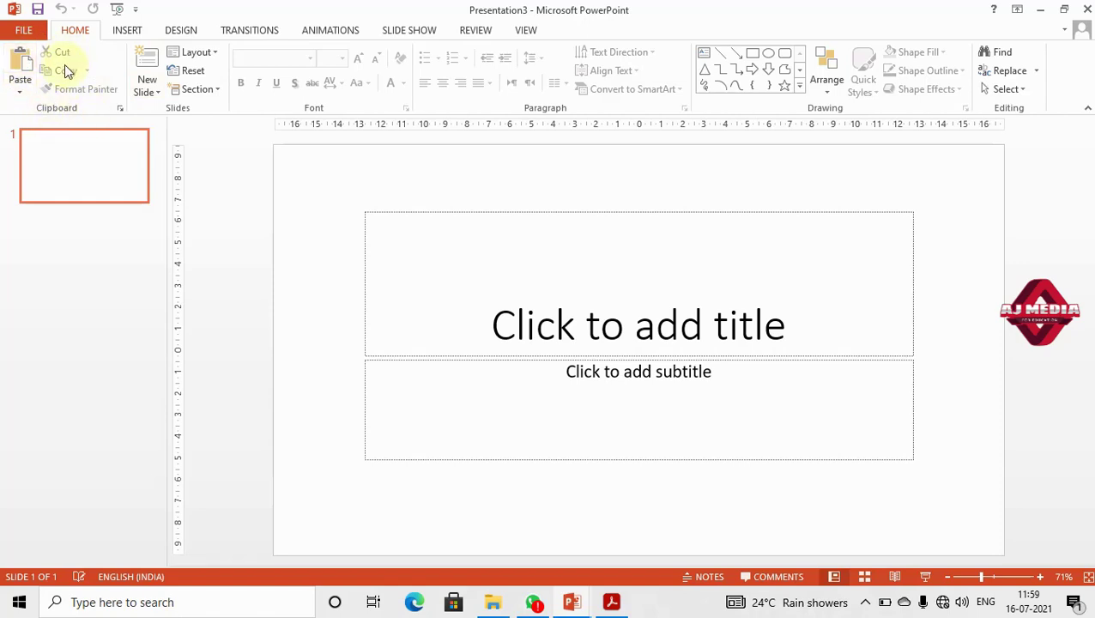
left_click(21, 91)
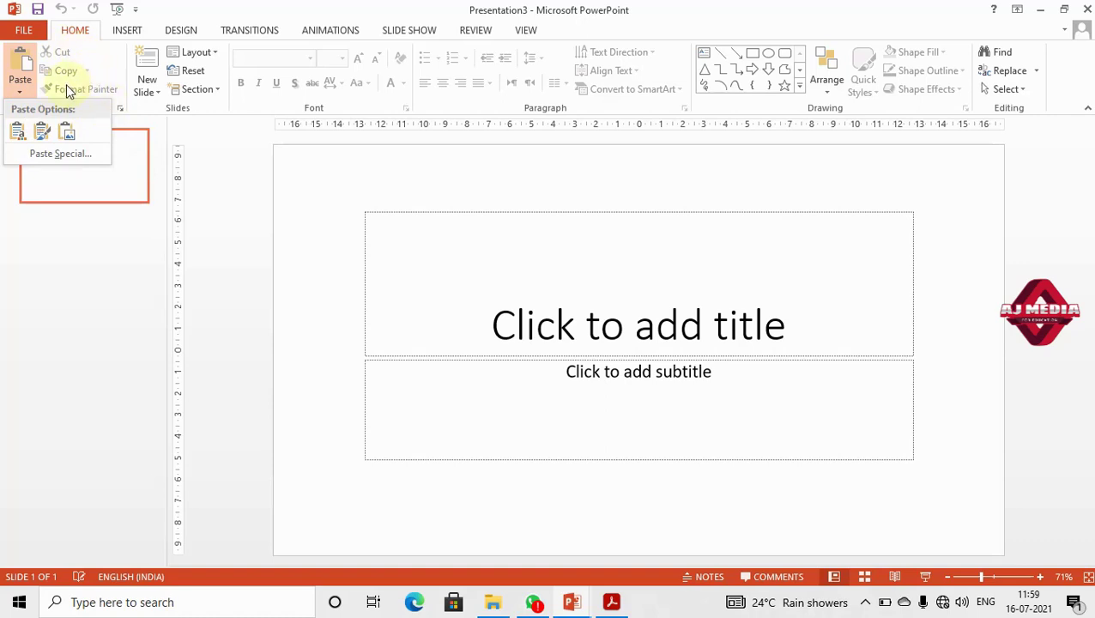
left_click(170, 109)
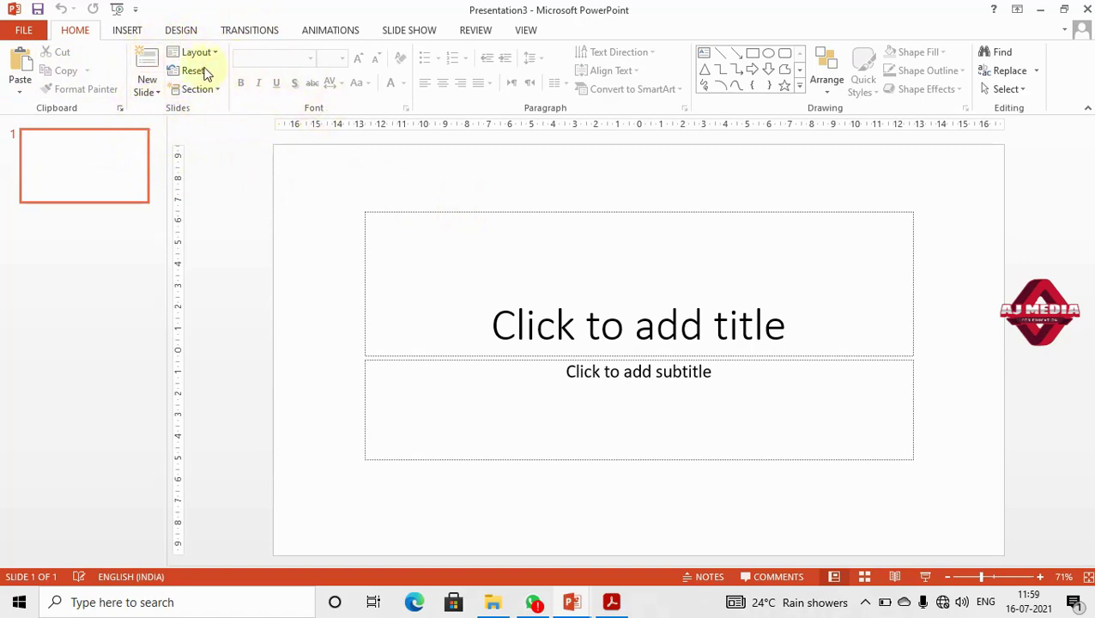
left_click(156, 95)
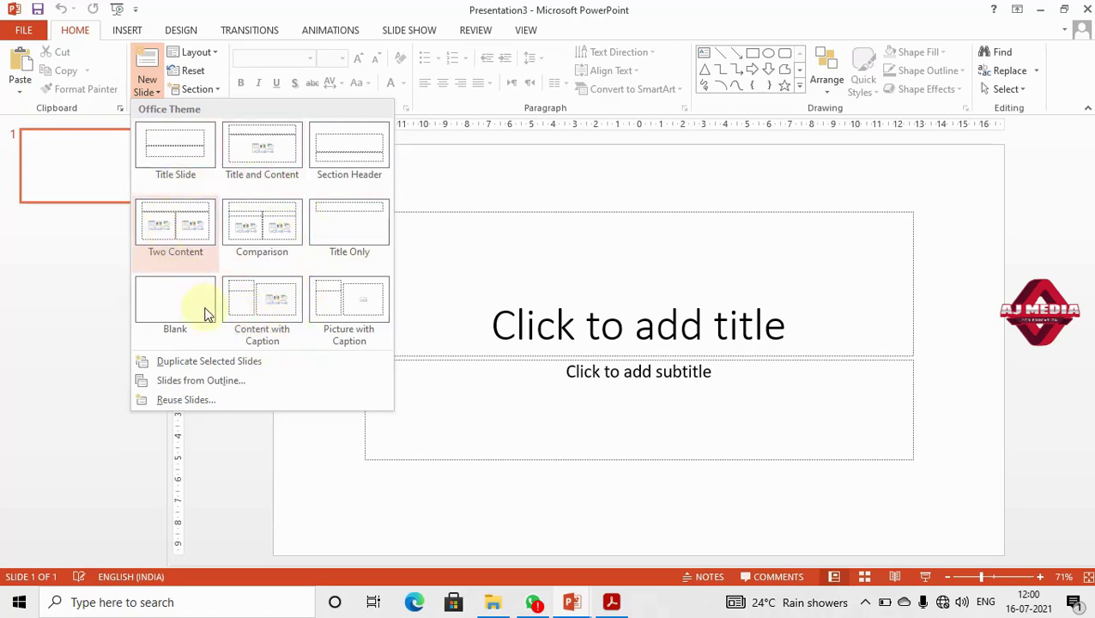
- Add two Two Content slides after the title slide, then select slide 3
left_click(185, 232)
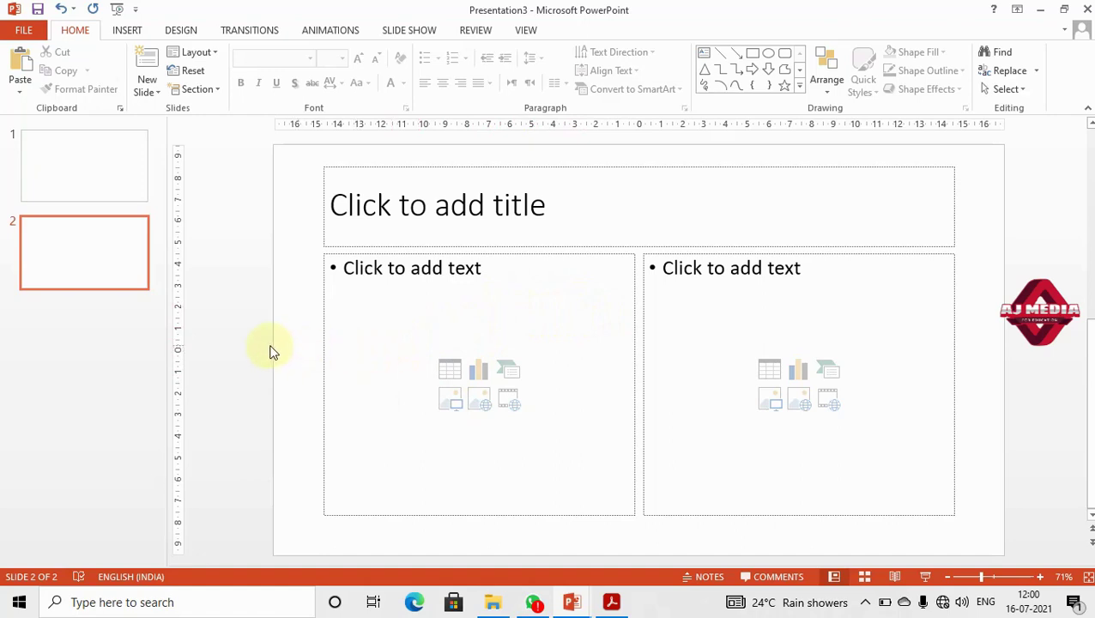
key("ctrl+m")
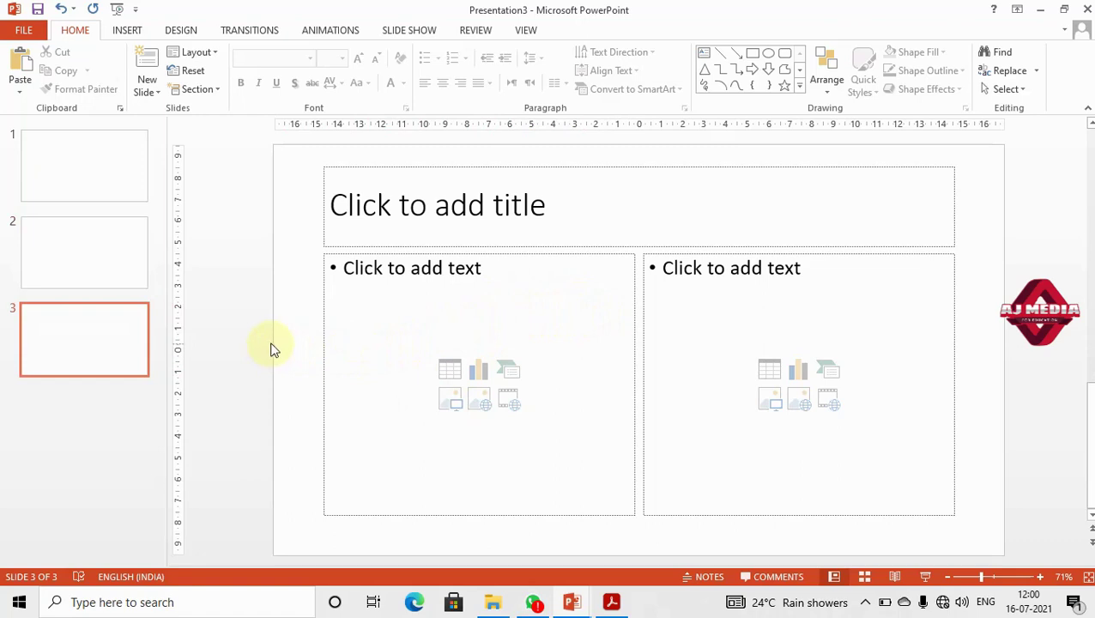
left_click(93, 352)
left_click(118, 252)
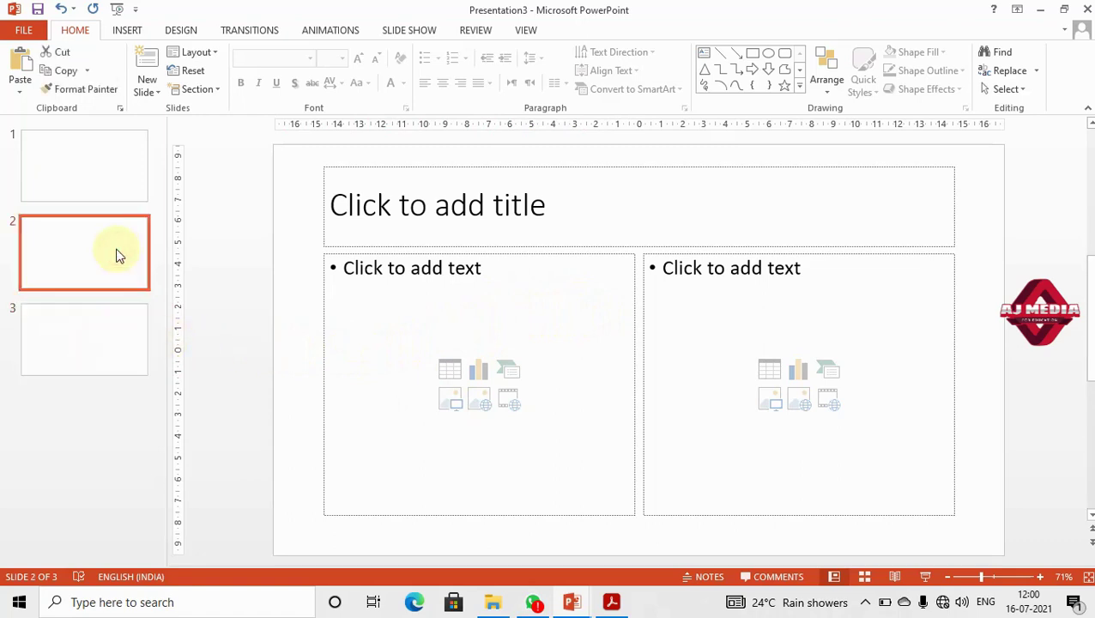
left_click(141, 337)
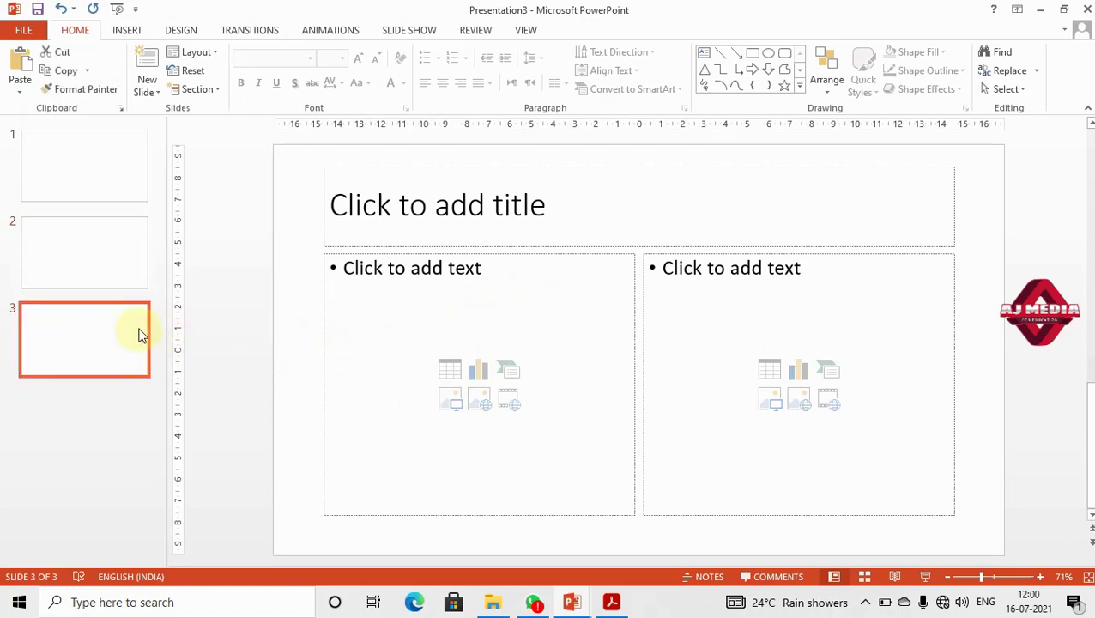
right_click(130, 347)
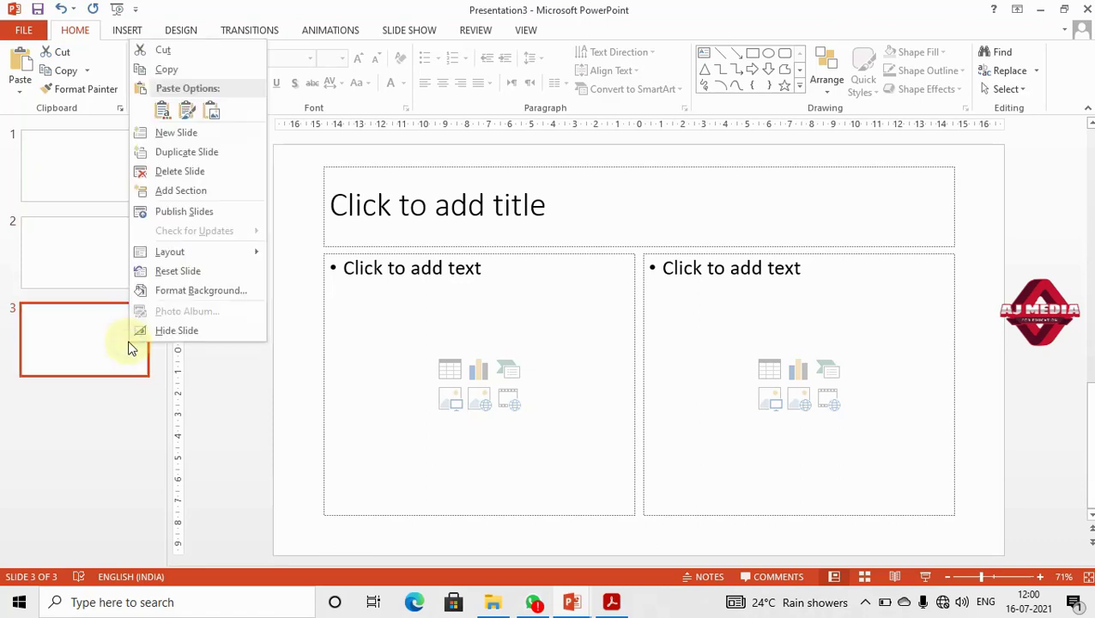
- Fill slide 3's background with solid blue through Format Background
left_click(198, 291)
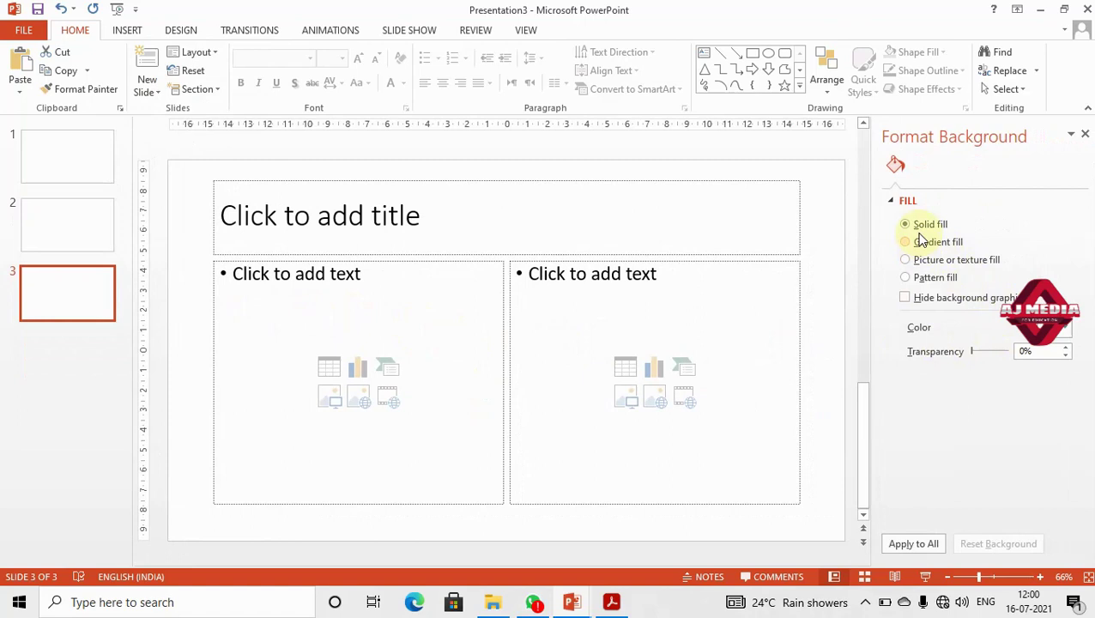
left_click(1063, 330)
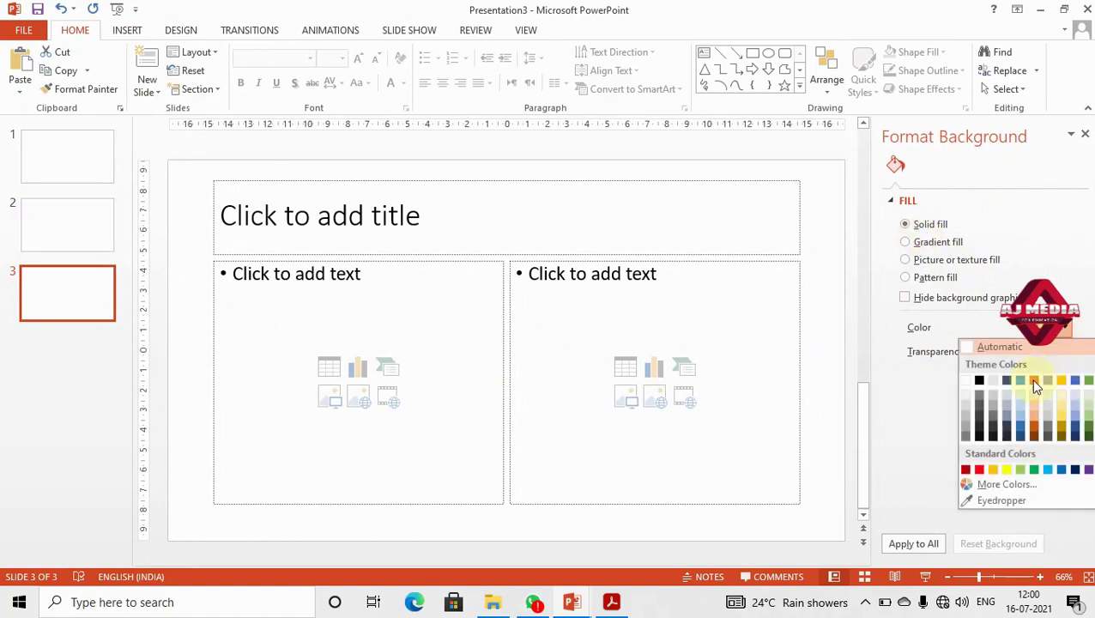
left_click(1020, 381)
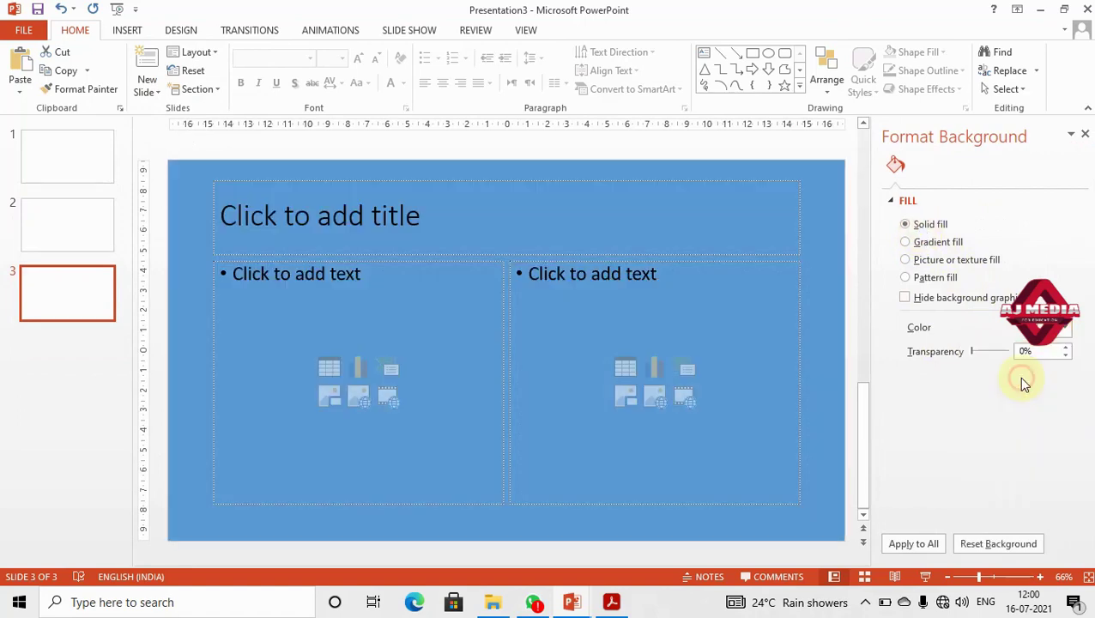
left_click(61, 397)
left_click(71, 235)
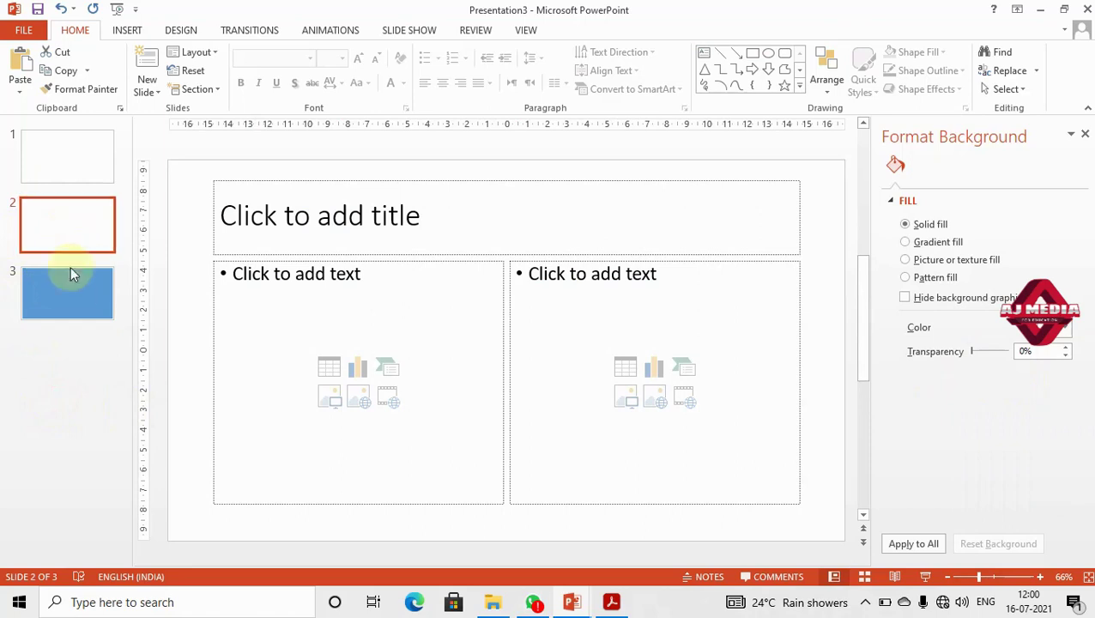
left_click(72, 298)
left_click(102, 419)
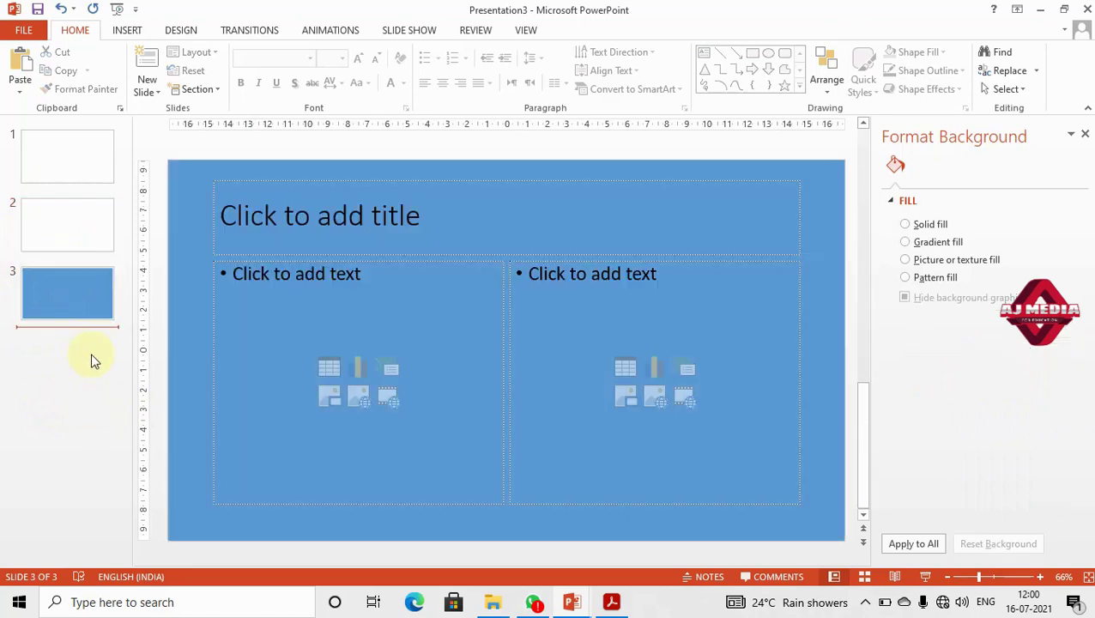
left_click(160, 93)
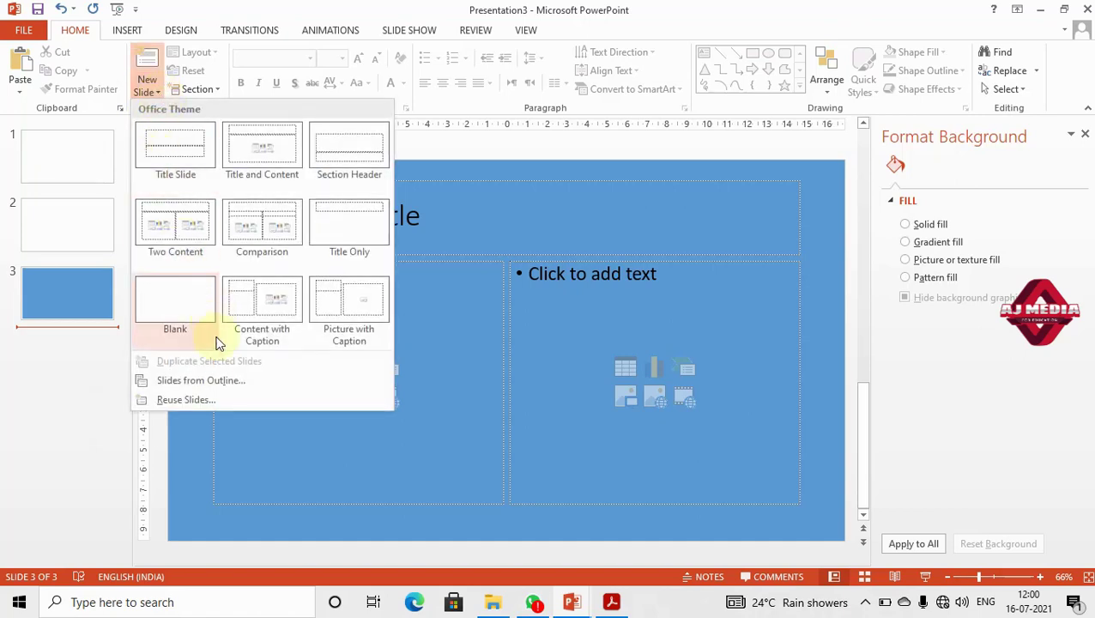
- Add a new slide to the deck, making slide 4
left_click(81, 347)
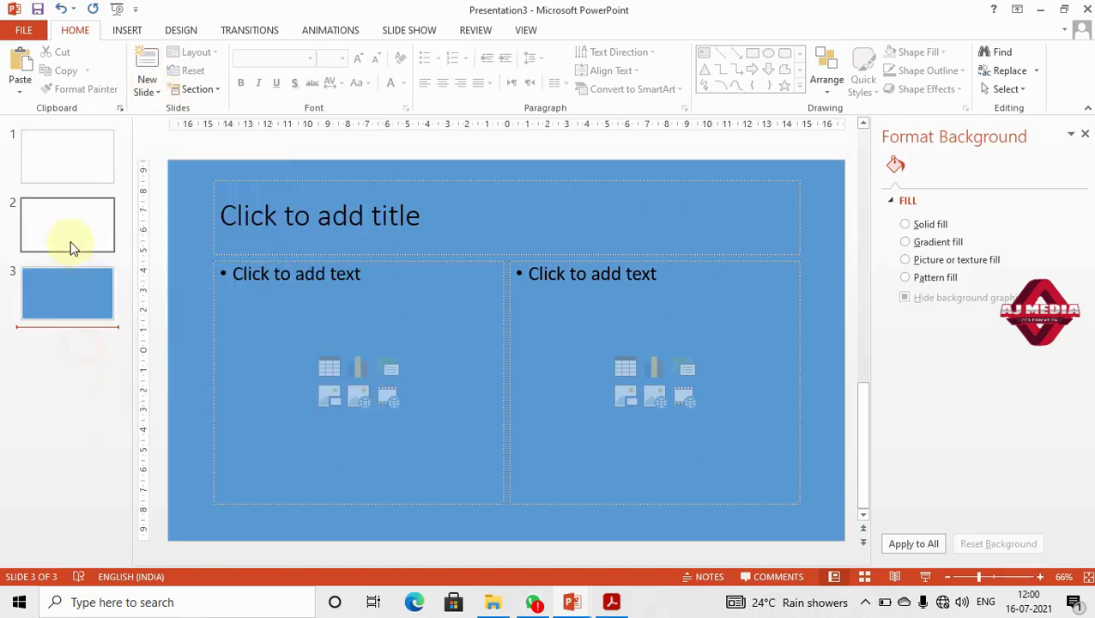
left_click(70, 240)
left_click(64, 168)
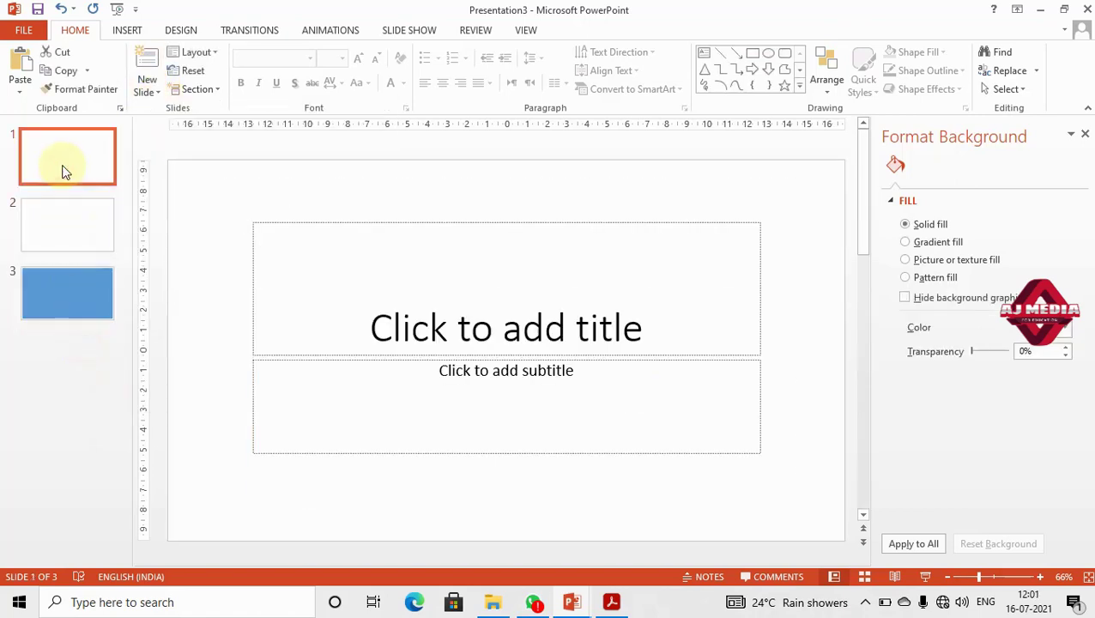
left_click(147, 90)
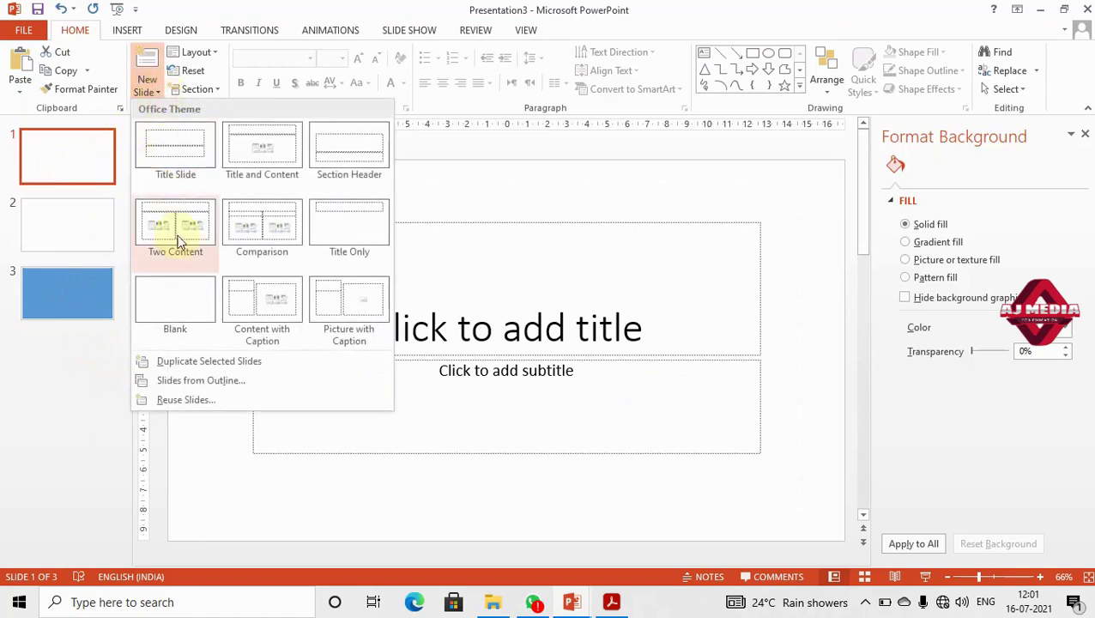
left_click(220, 361)
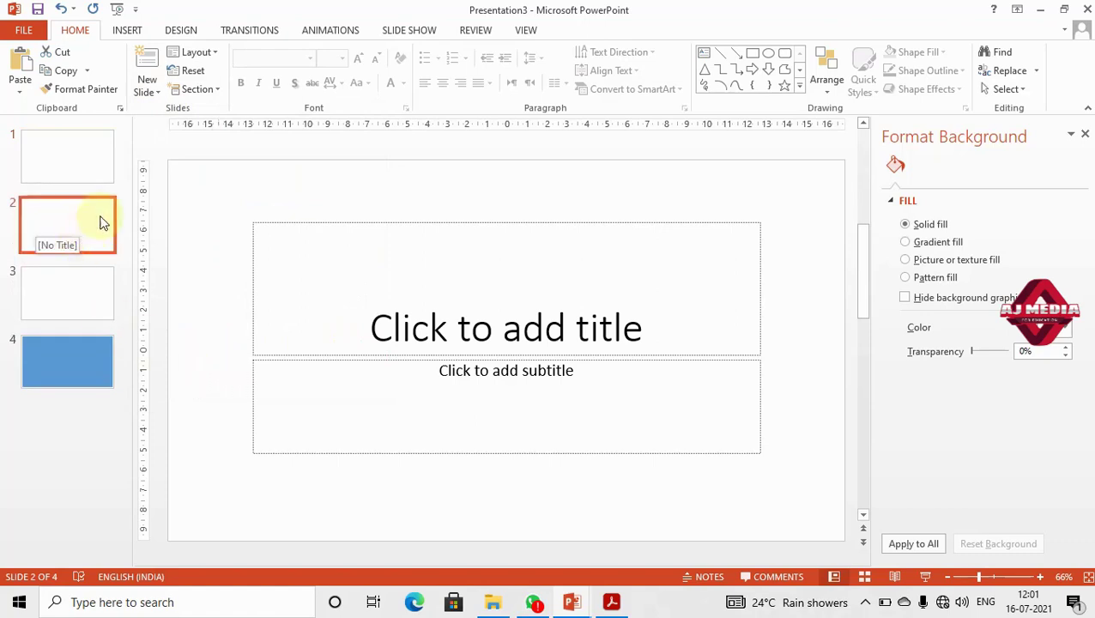
- Select slides 2–4 and duplicate them with Duplicate Selected Slides
left_click(73, 430)
left_click(73, 358)
left_click(80, 308)
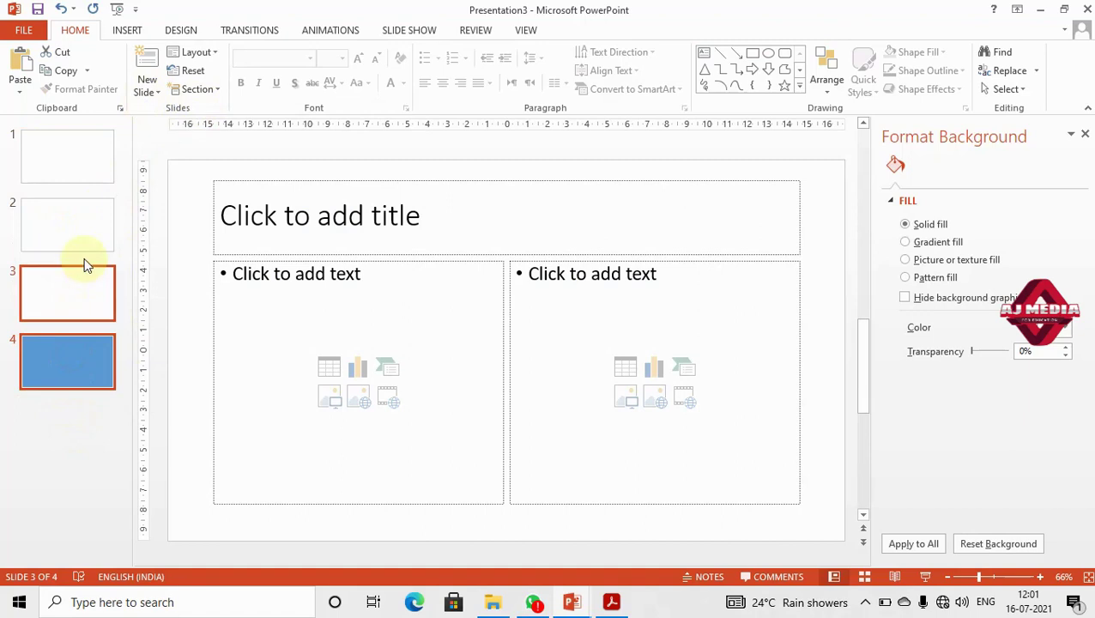
left_click(84, 237)
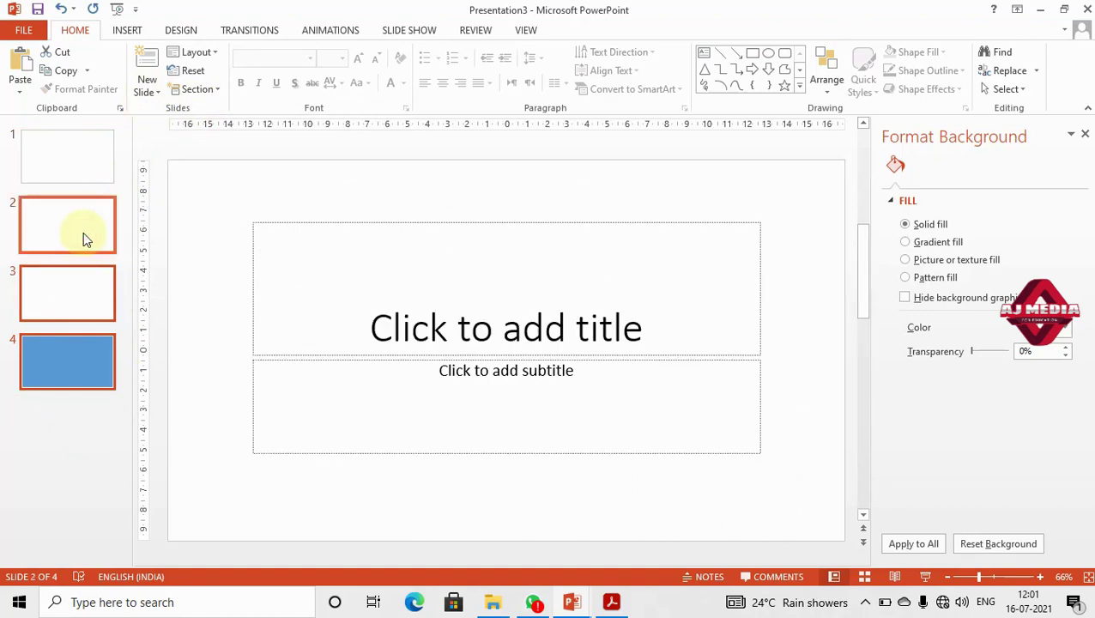
left_click(155, 91)
left_click(214, 362)
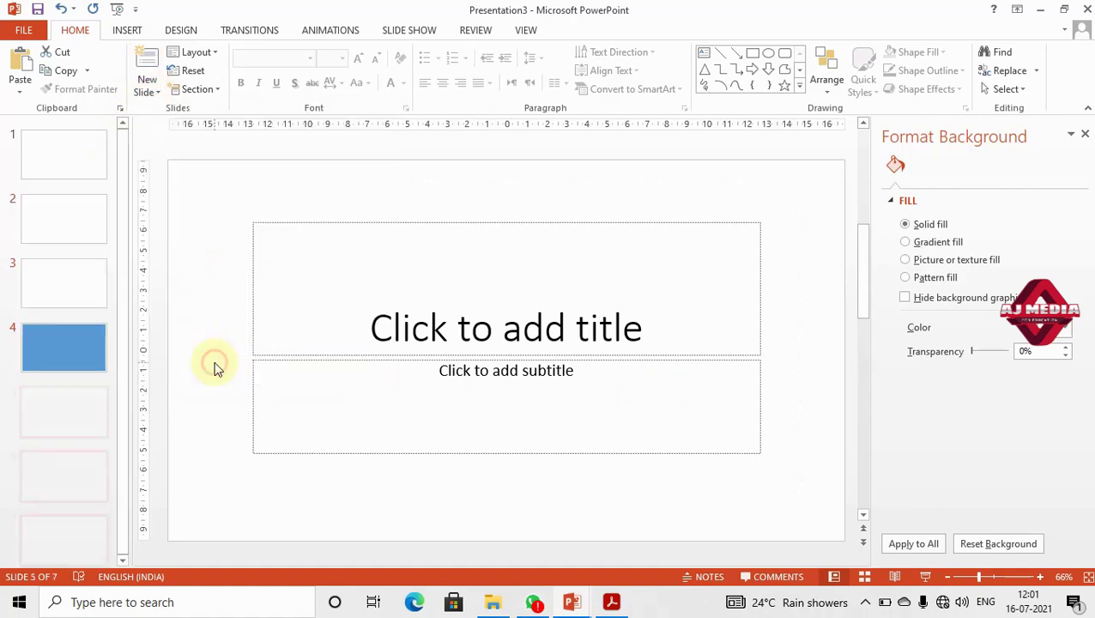
- Duplicate slides 5–7 as slides 8–10 from the thumbnail context menu
right_click(63, 390)
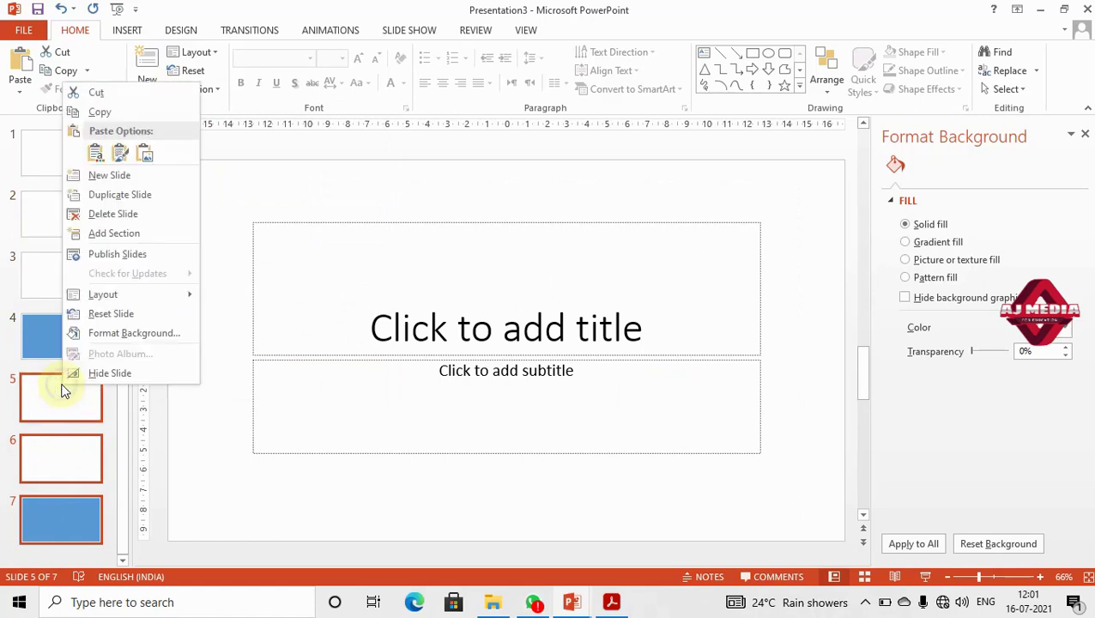
left_click(162, 197)
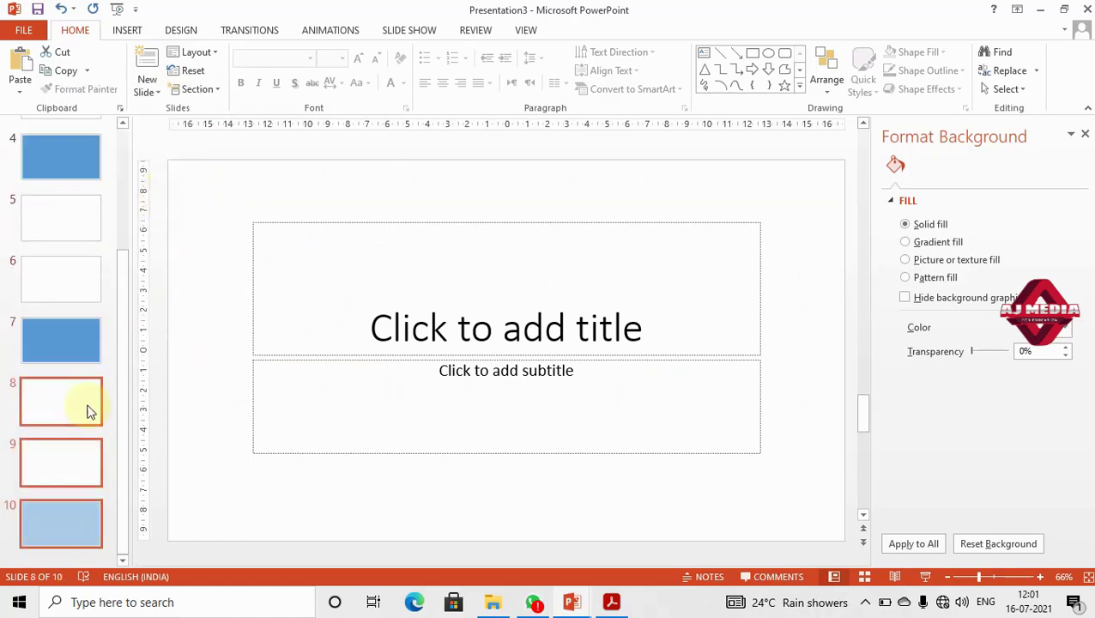
scroll(66, 433, "up", 5)
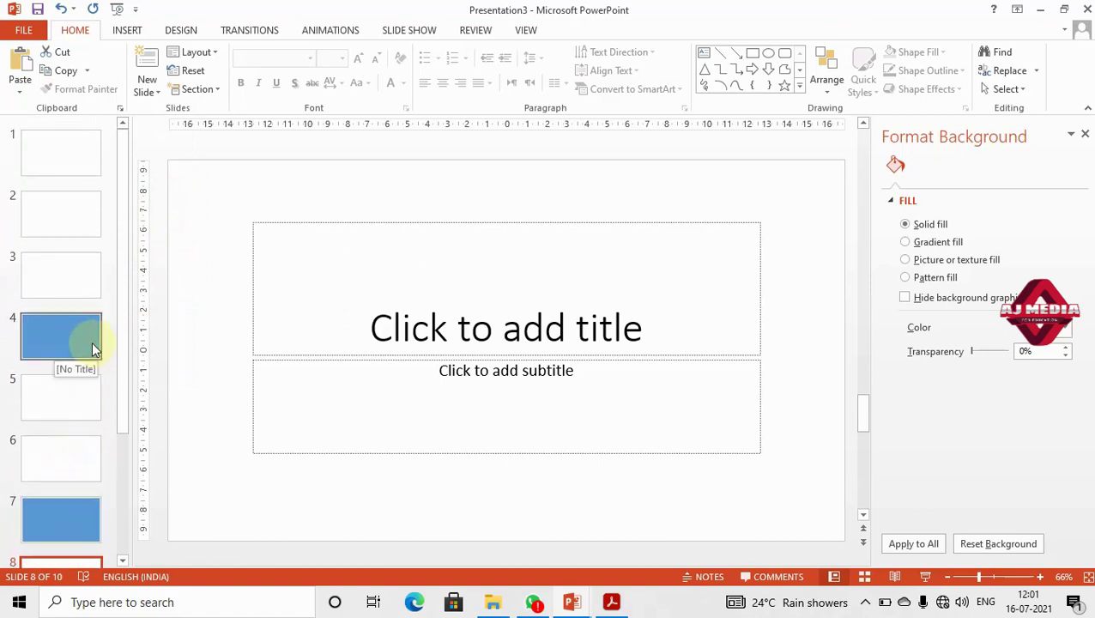
left_click(156, 93)
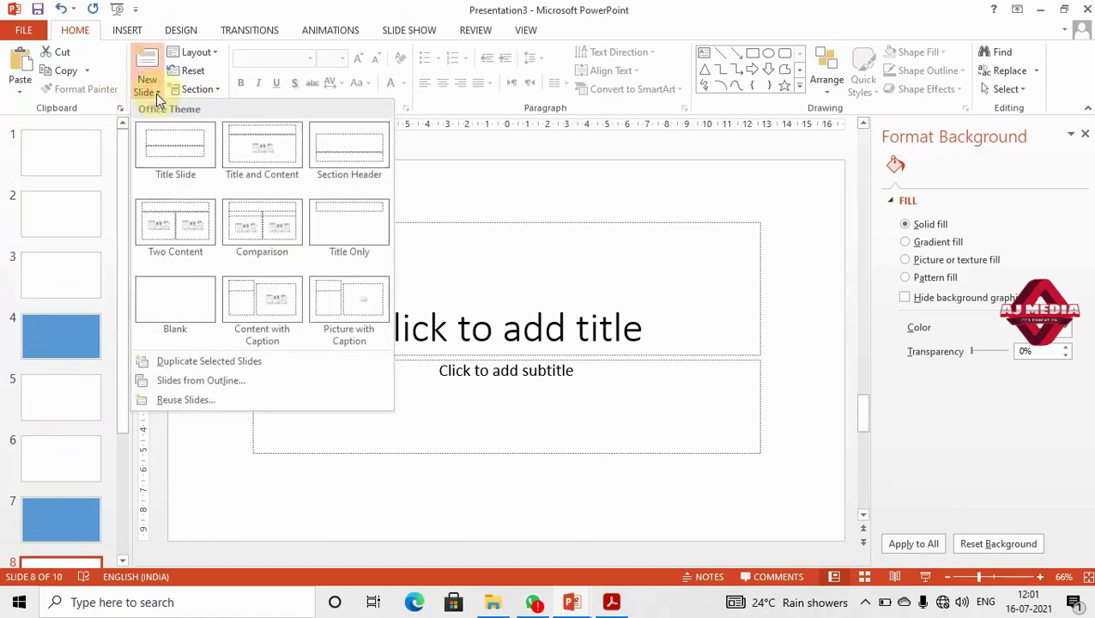
- Insert the أسماء الموصولة file's slides from D:\…\Second Semester via Slides from Outline
left_click(197, 381)
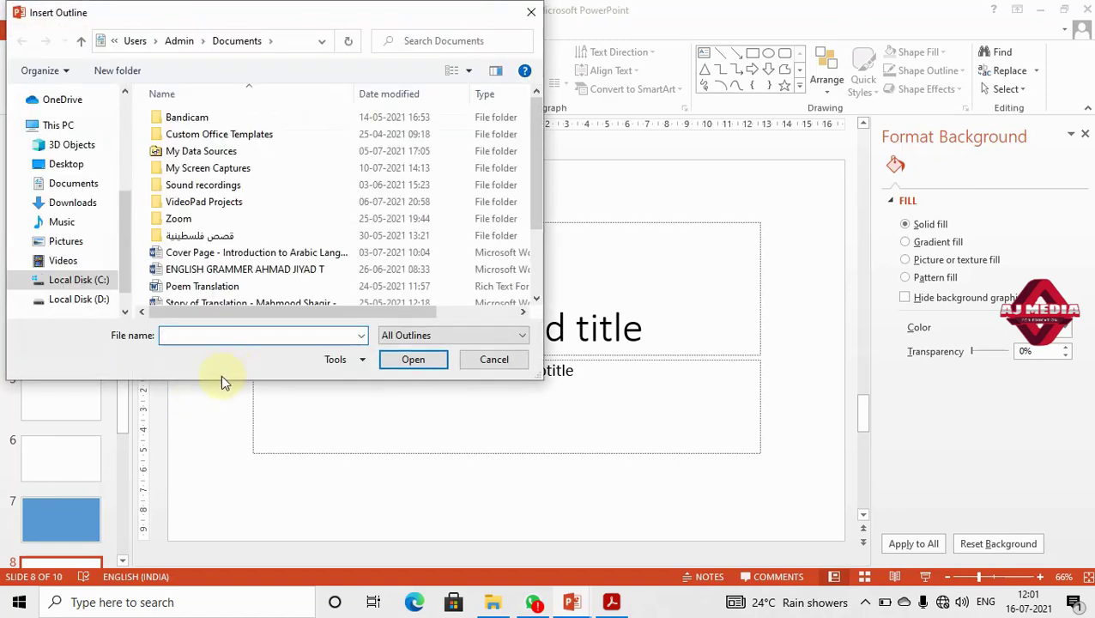
left_click(192, 237)
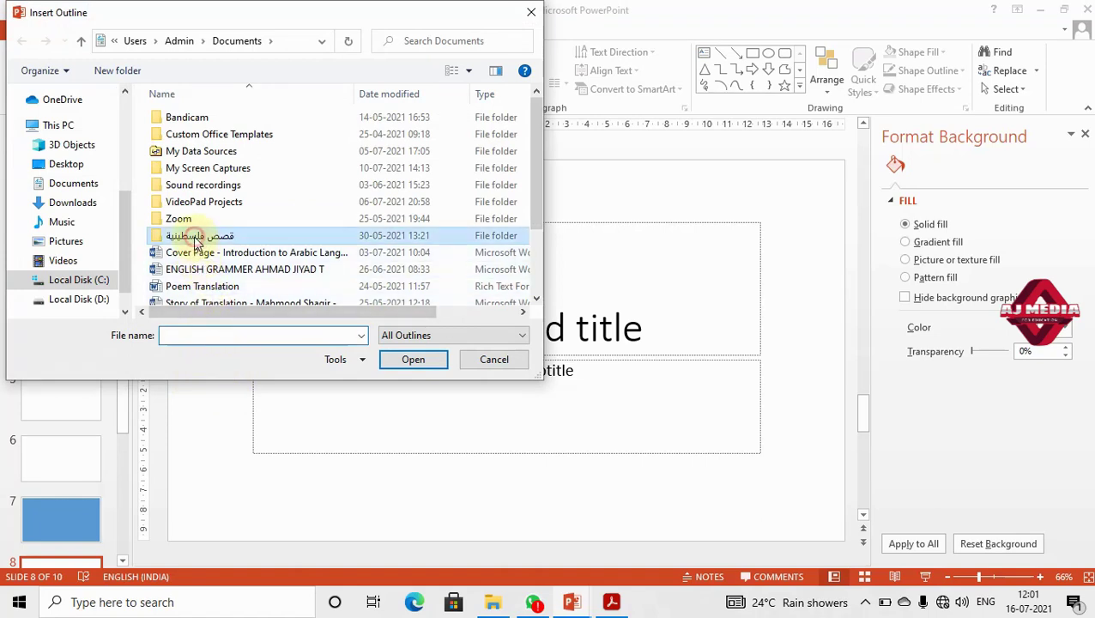
left_click(101, 299)
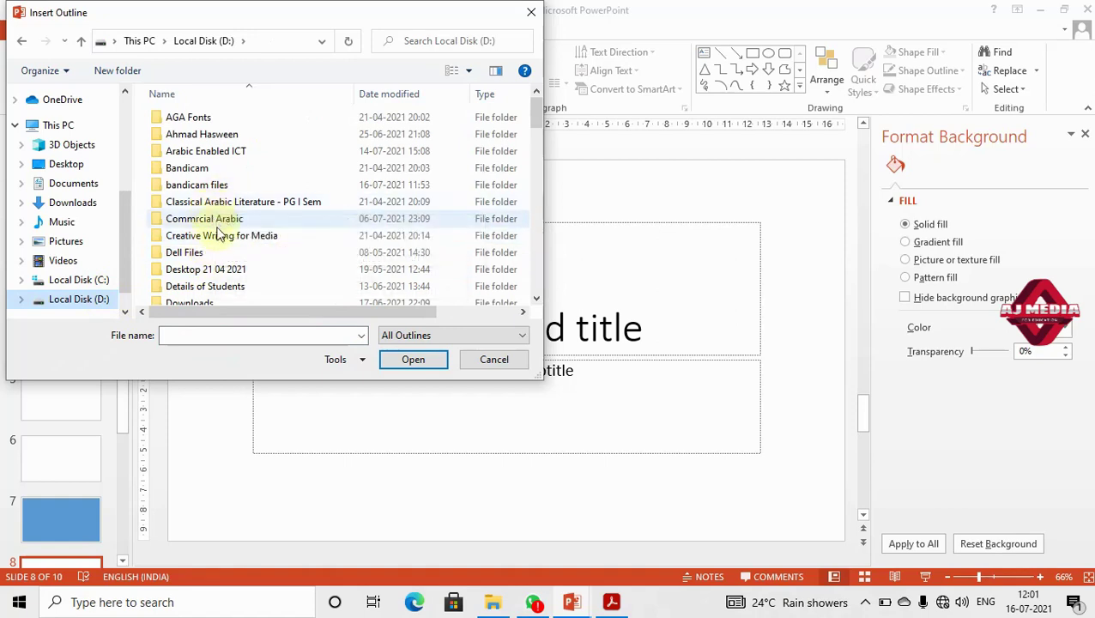
left_click(453, 335)
left_click(418, 346)
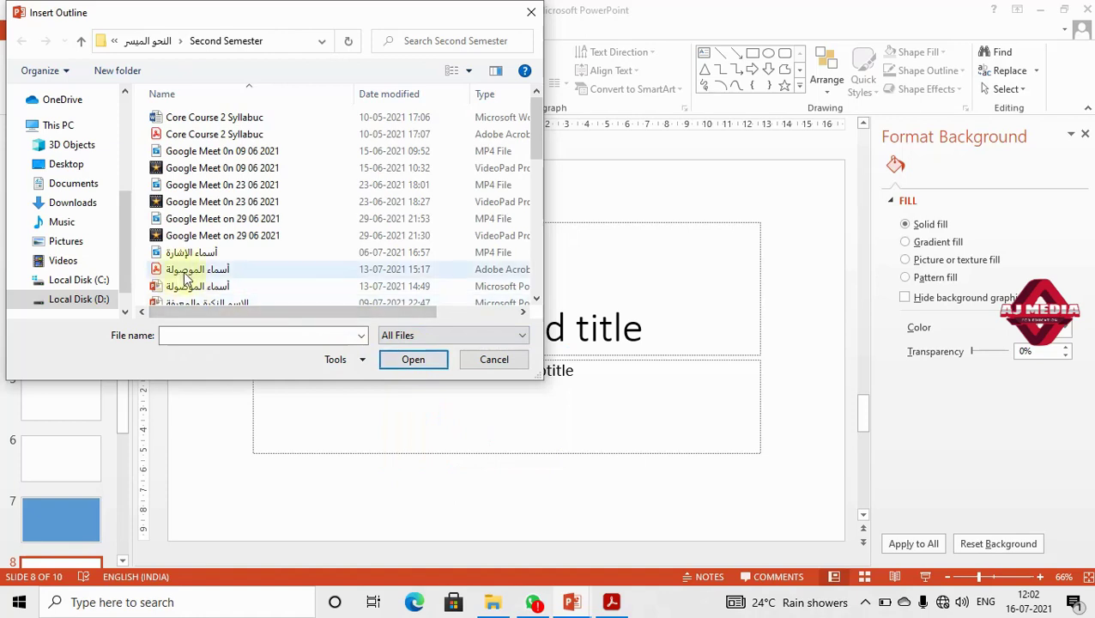
left_click(190, 285)
left_click(412, 361)
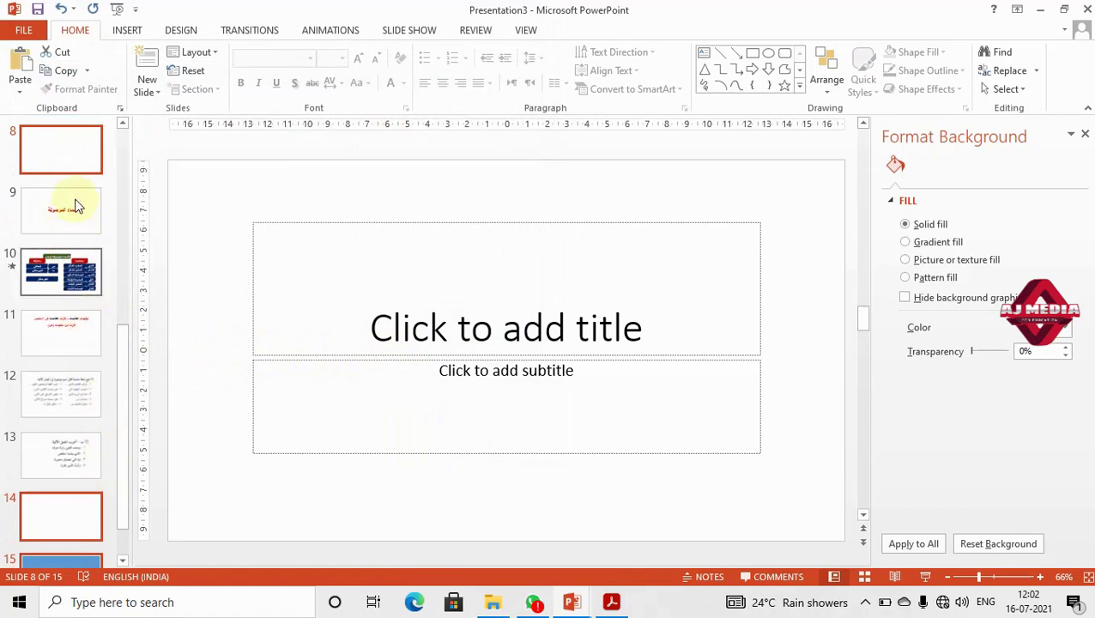
- Review inserted slides 9–13 and close the Format Background pane
left_click(73, 206)
left_click(72, 285)
left_click(73, 331)
left_click(95, 394)
left_click(97, 459)
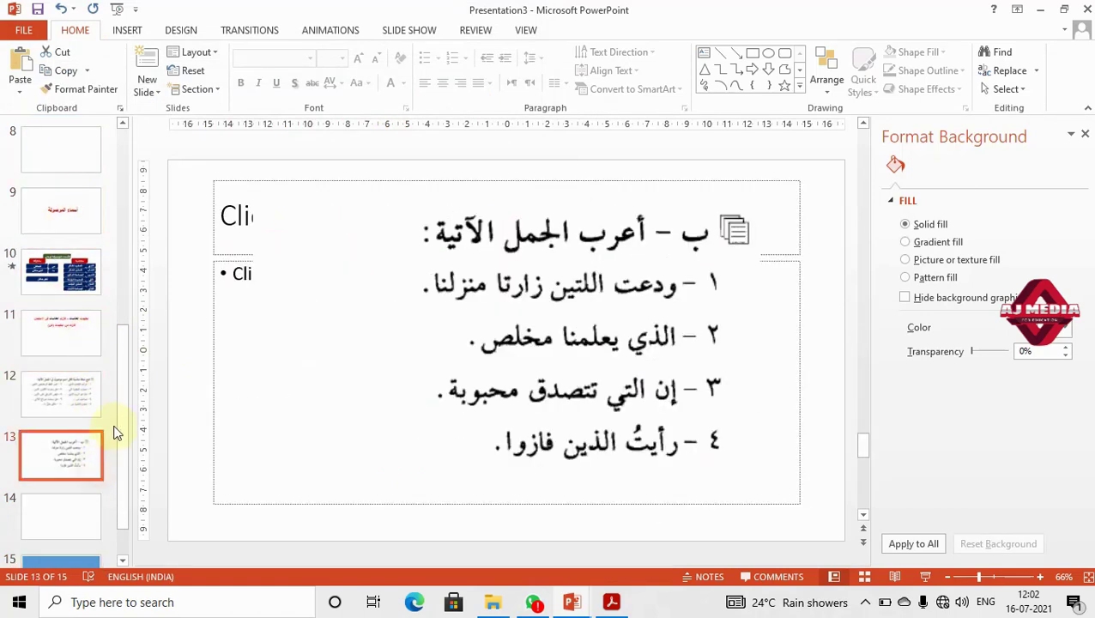
left_click_drag(129, 393, 123, 169)
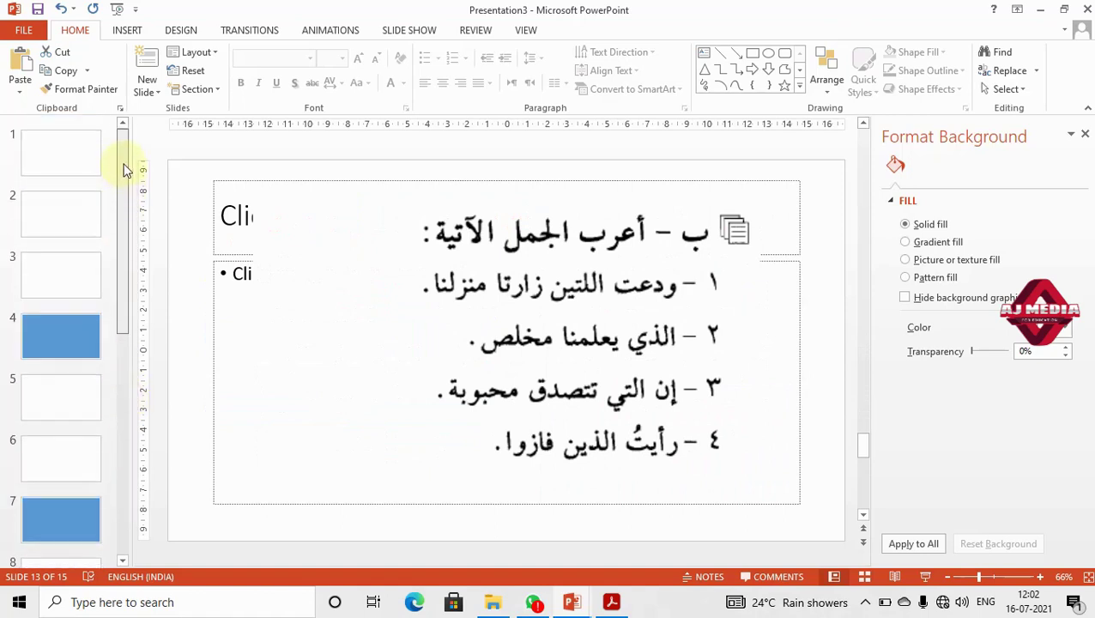
left_click(1088, 133)
- Undo the outline insertion with Ctrl+Z, returning the deck to ten slides
scroll(139, 338, "down", 1)
scroll(141, 339, "down", 3)
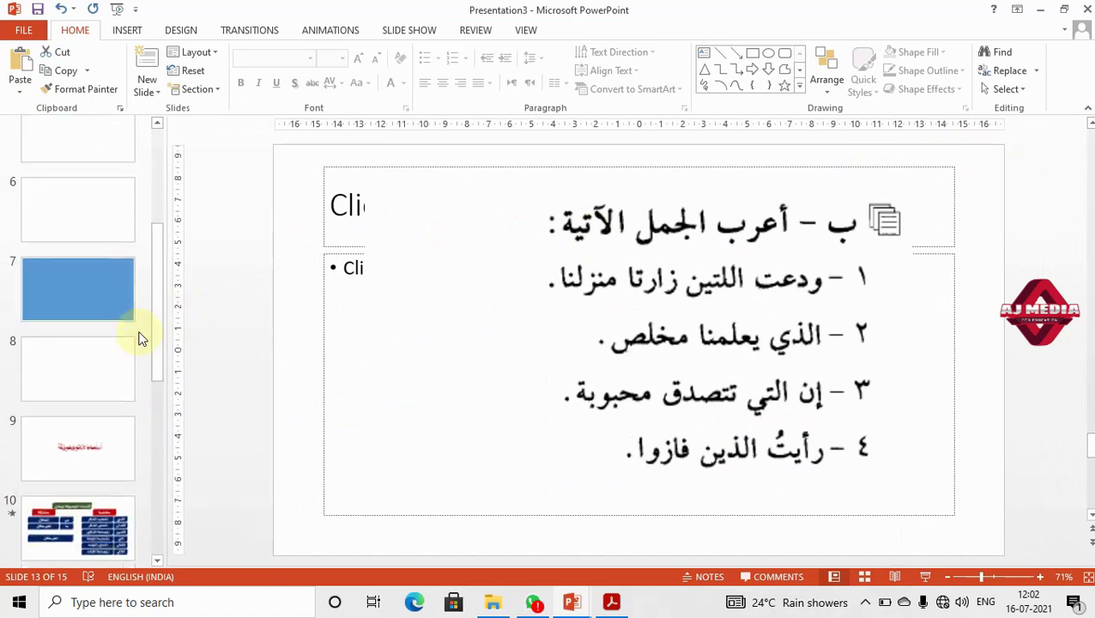
scroll(140, 339, "down", 3)
scroll(139, 338, "down", 2)
scroll(141, 356, "up", 3)
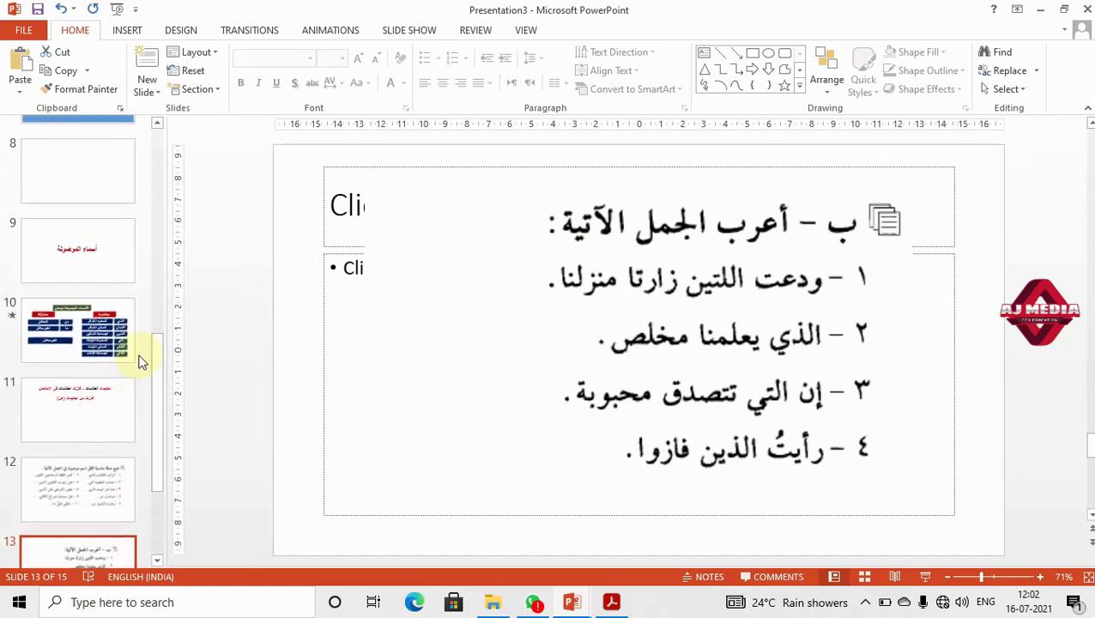
scroll(141, 356, "up", 2)
scroll(237, 344, "up", 4)
scroll(176, 366, "up", 5)
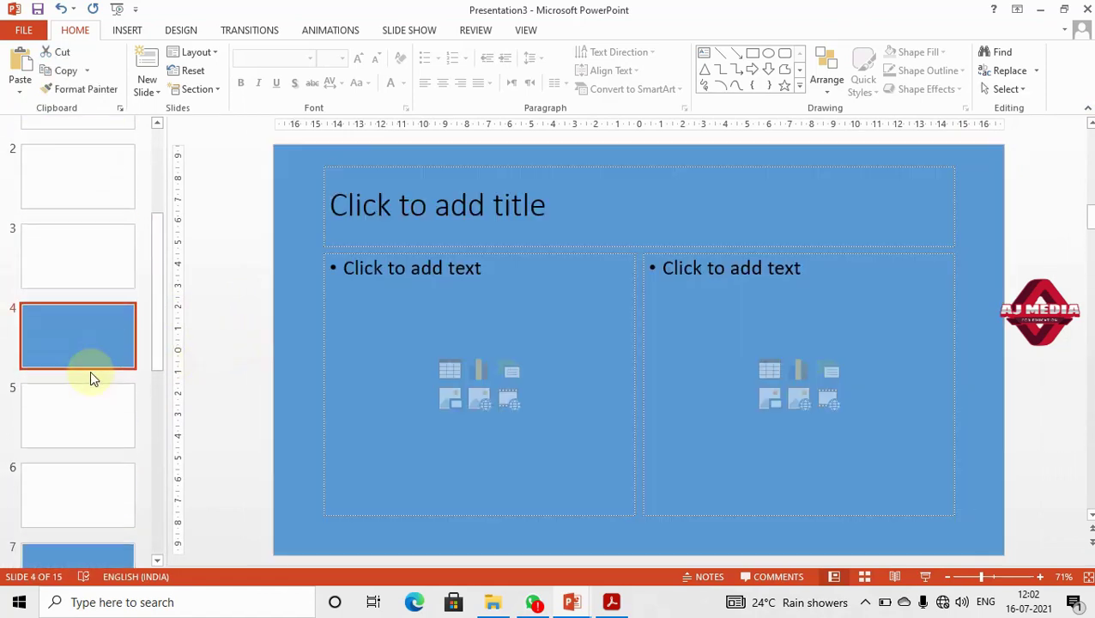
scroll(95, 369, "down", 3)
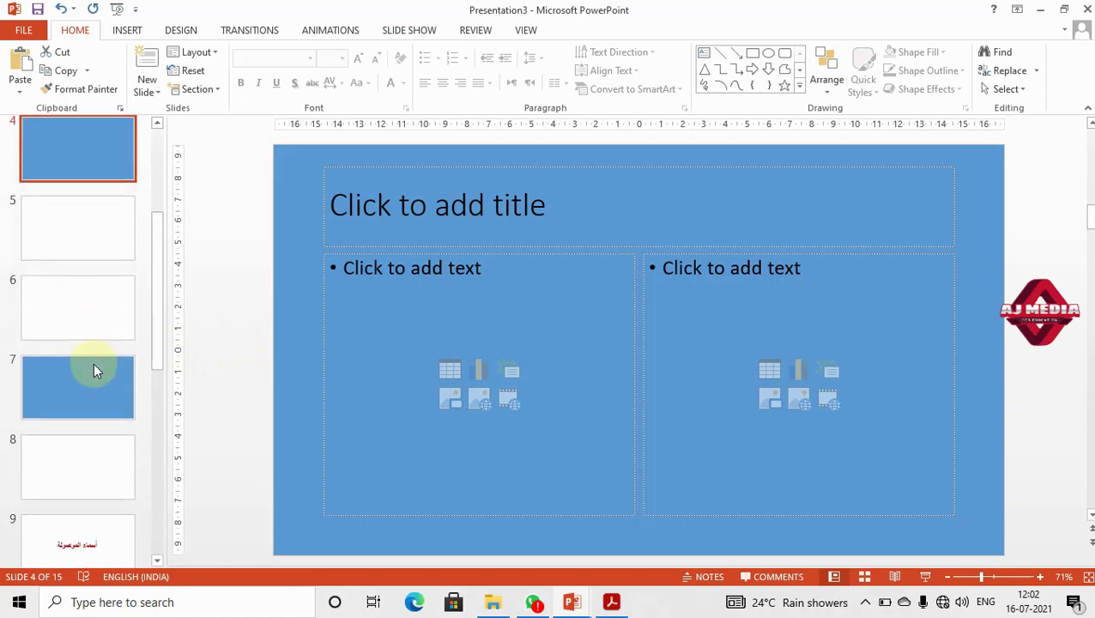
scroll(93, 363, "down", 5)
scroll(94, 363, "down", 1)
key("ctrl+z")
scroll(93, 363, "down", 2)
scroll(94, 361, "up", 2)
left_click_drag(155, 310, 146, 180)
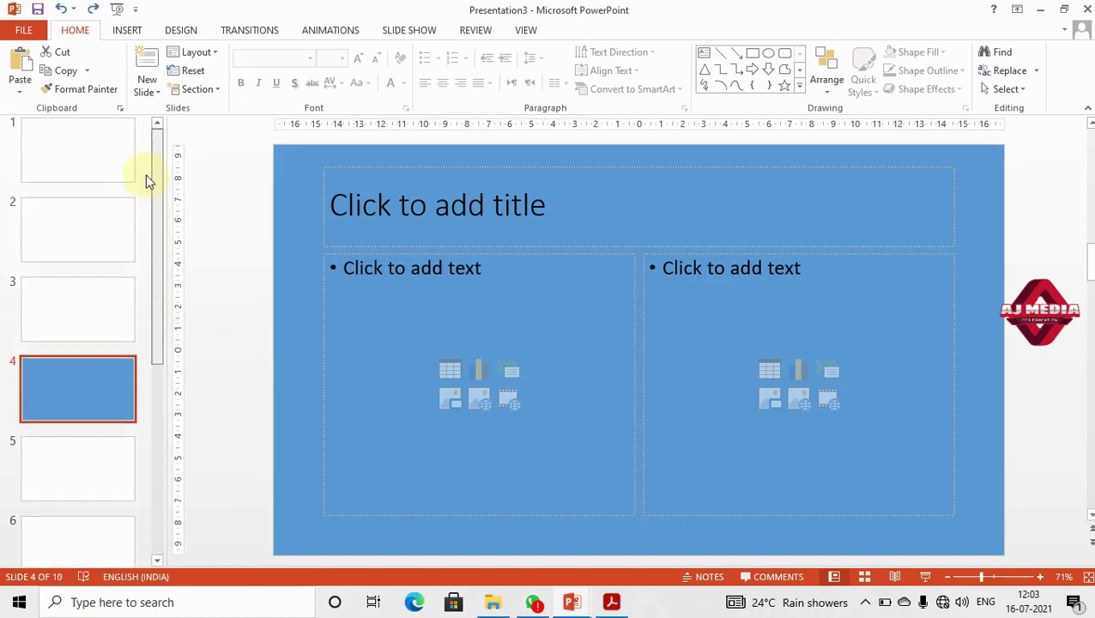
- Open the Reuse Slides pane from the New Slide menu
left_click(150, 91)
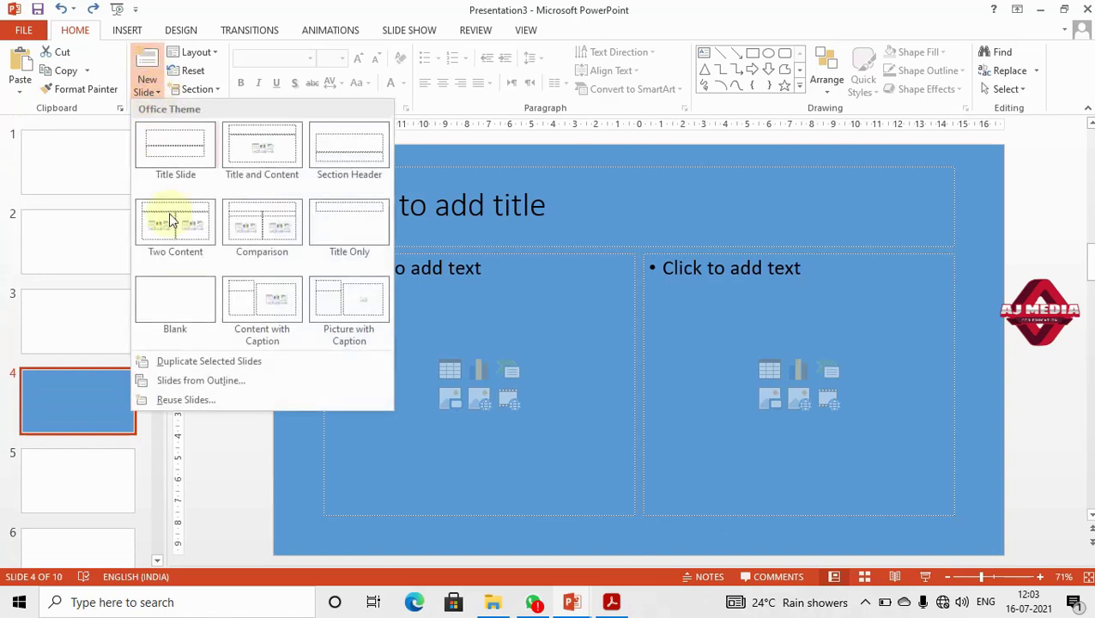
left_click(197, 399)
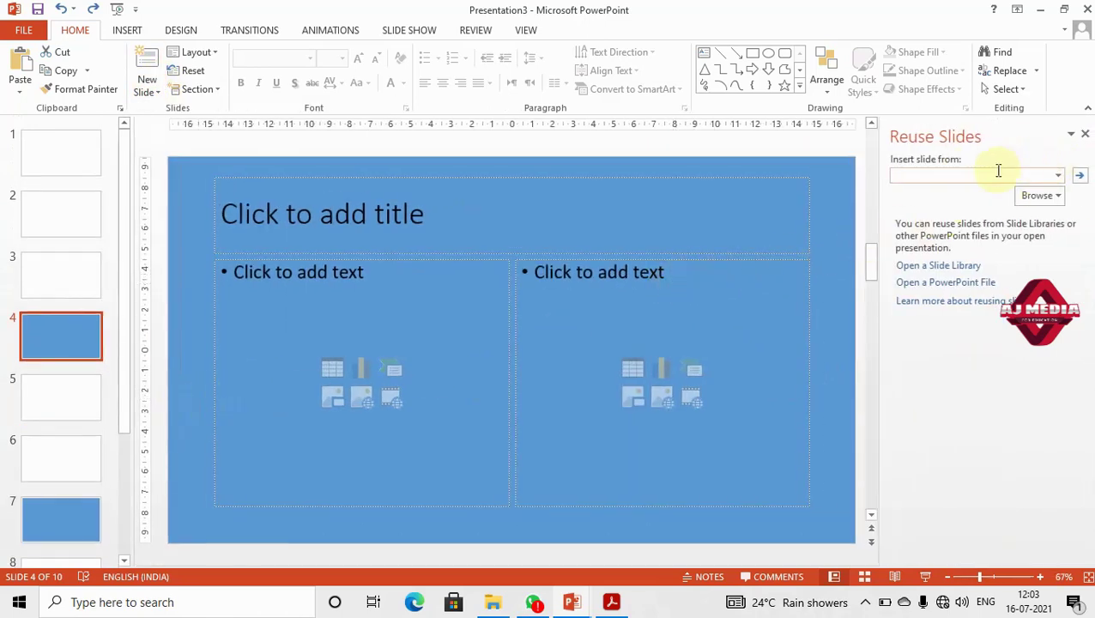
left_click(1052, 198)
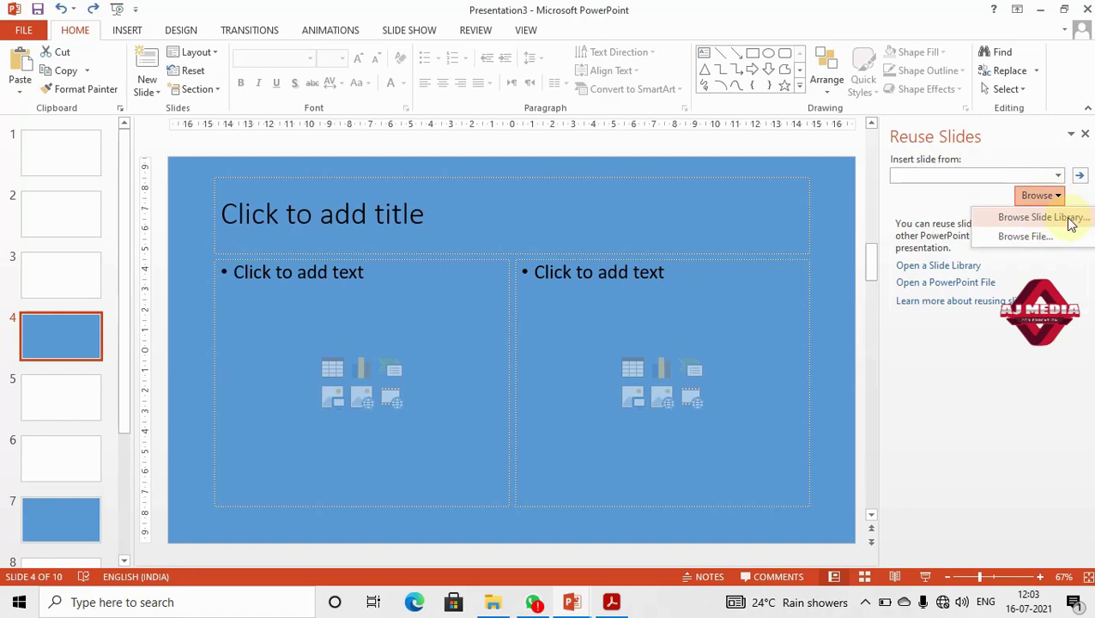
left_click(1069, 220)
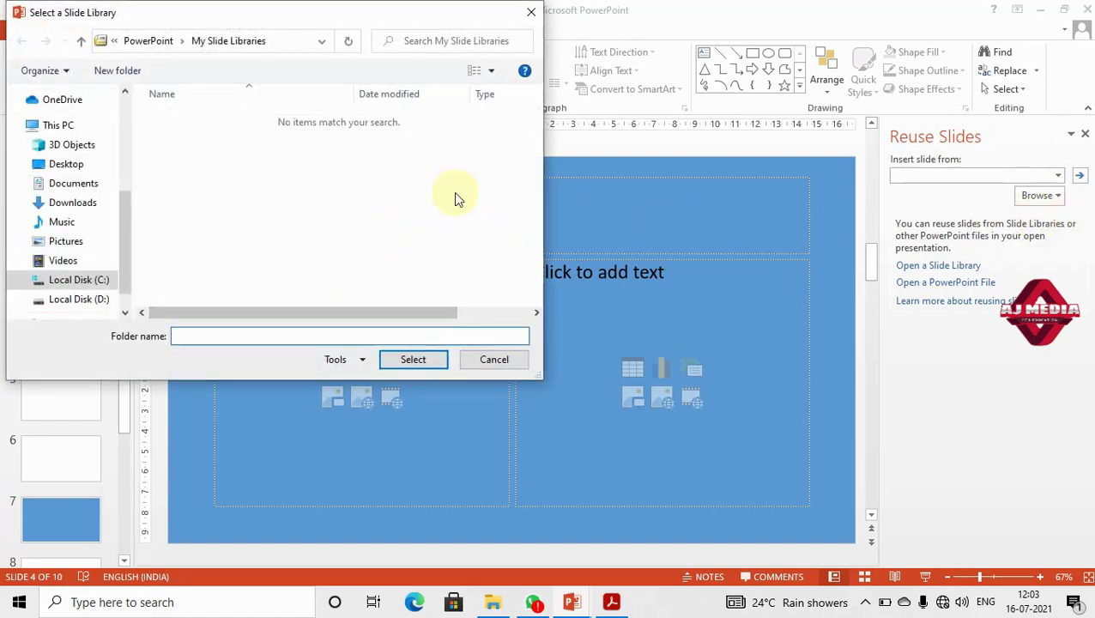
left_click(532, 12)
- Browse drive D and load the 14 slides of أهمية الصحافة.pptx into the pane
left_click(1056, 196)
left_click(1061, 236)
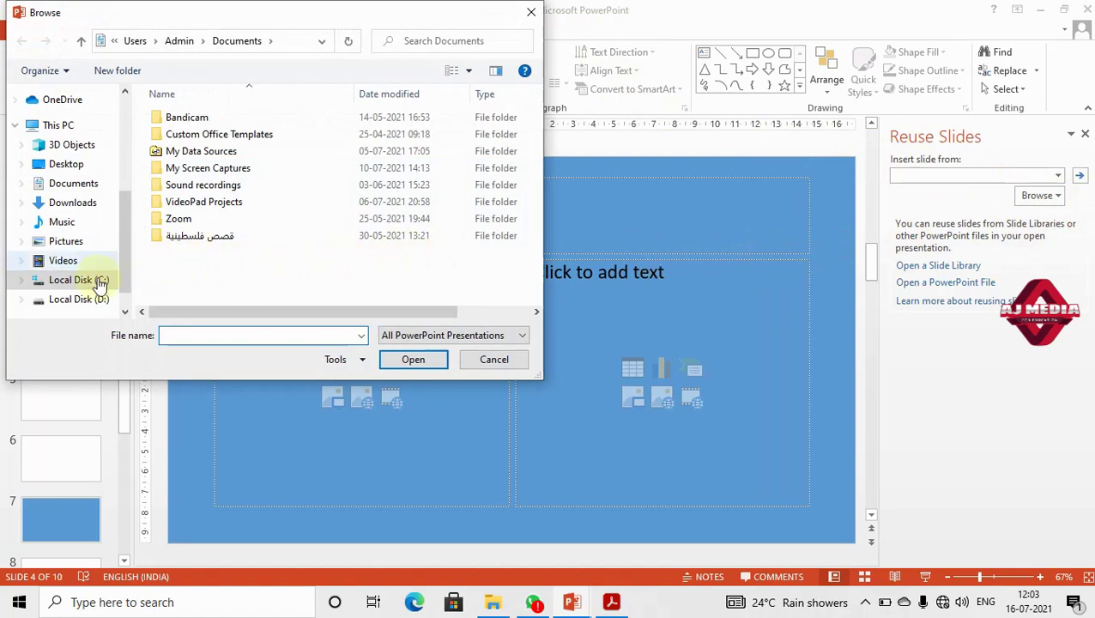
left_click(81, 299)
scroll(322, 247, "down", 5)
scroll(292, 258, "down", 7)
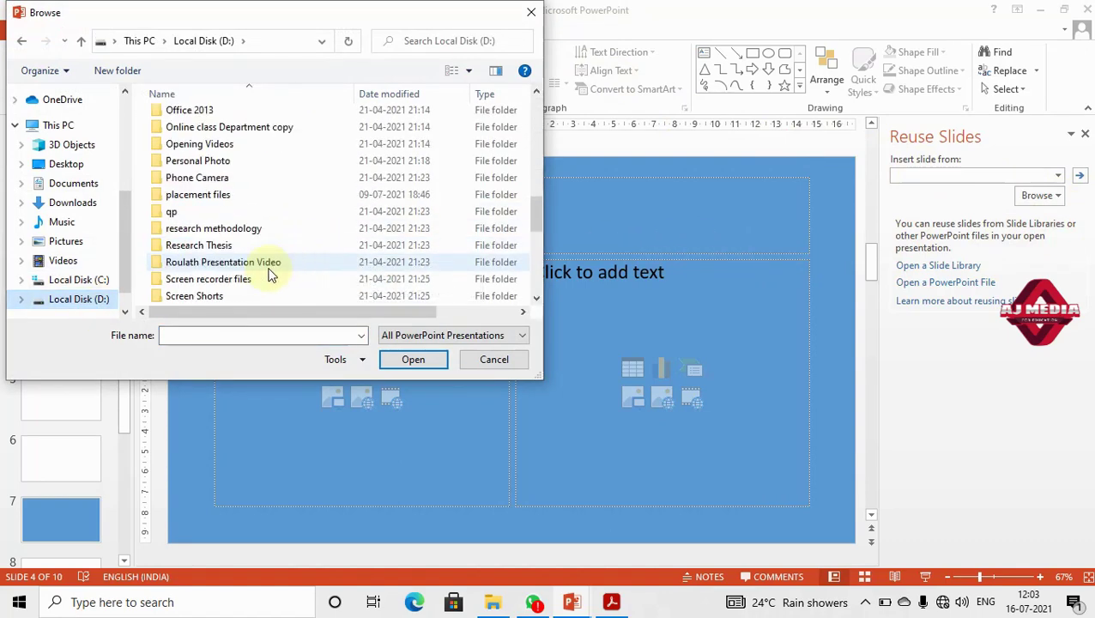
scroll(257, 276, "down", 5)
scroll(241, 275, "down", 2)
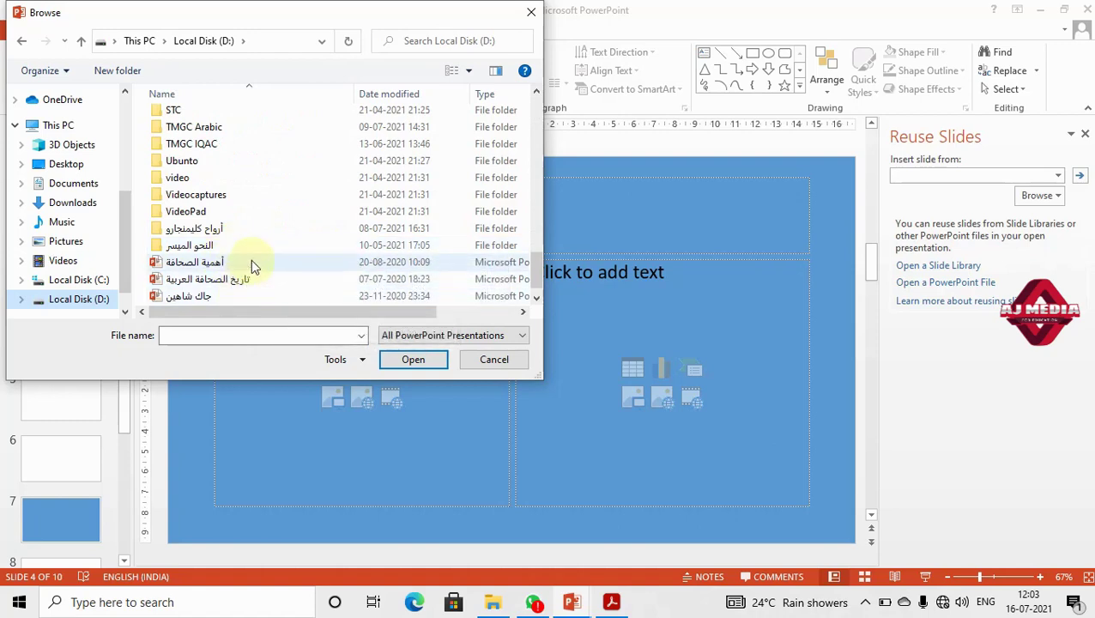
left_click(252, 263)
left_click(399, 367)
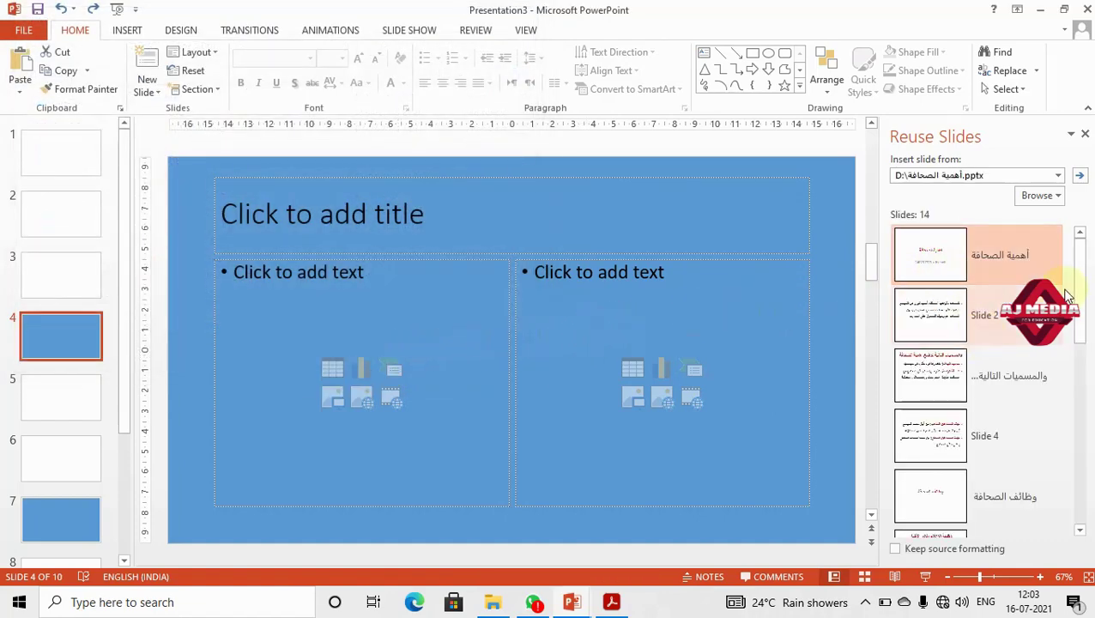
left_click_drag(1081, 288, 1083, 383)
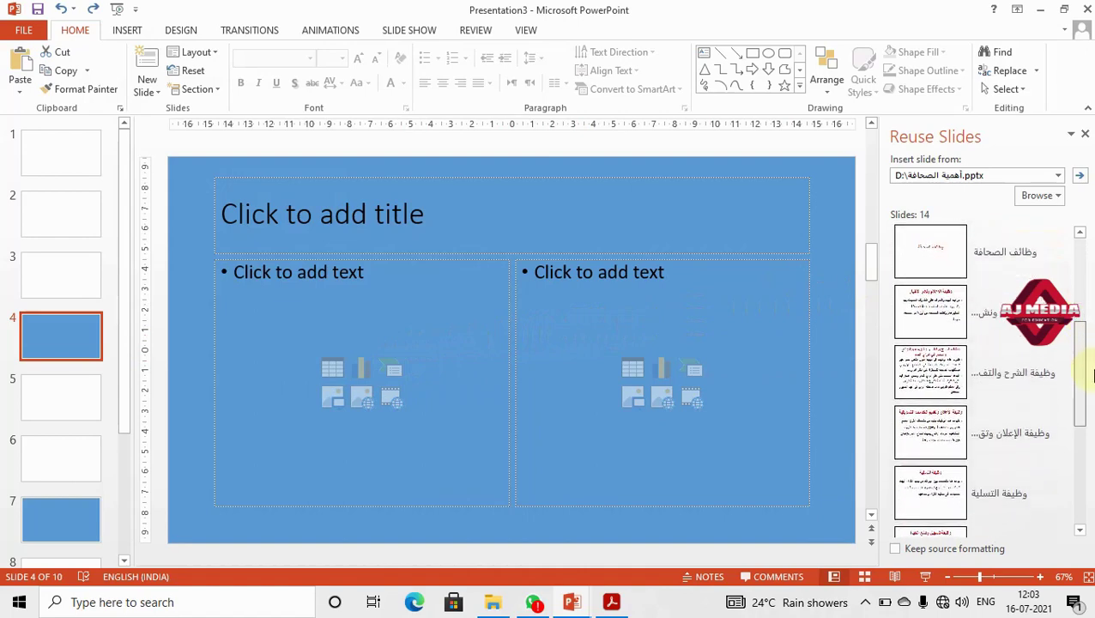
- Insert four reused slides as 5–8, including وظيفة التسلية and الصحافة والرأي العام, then close the pane
left_click(1008, 367)
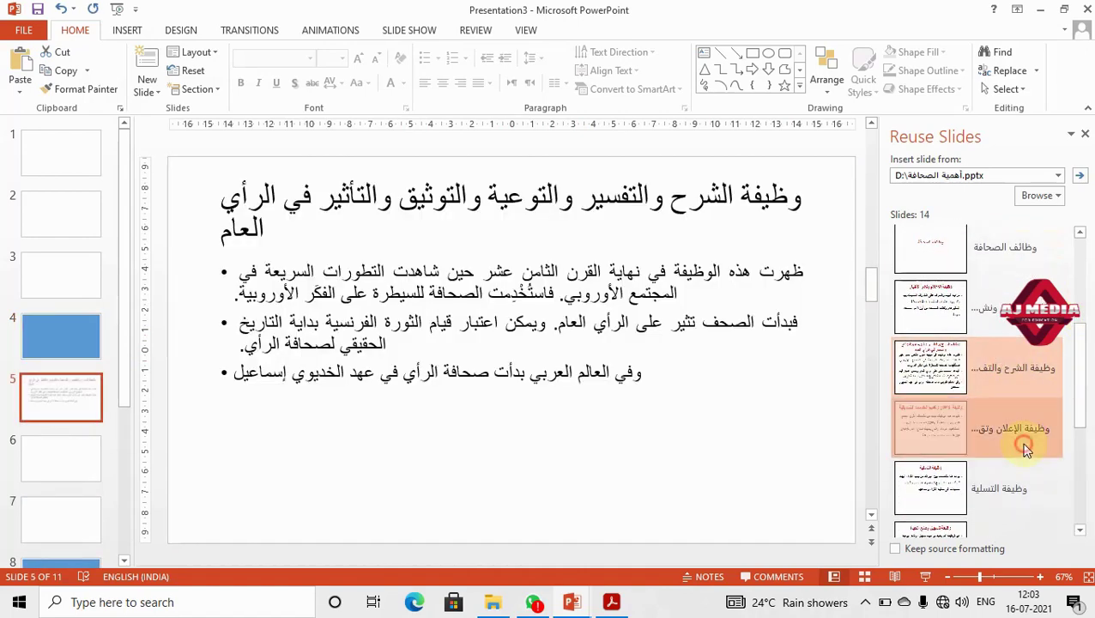
left_click(1030, 446)
left_click(1019, 488)
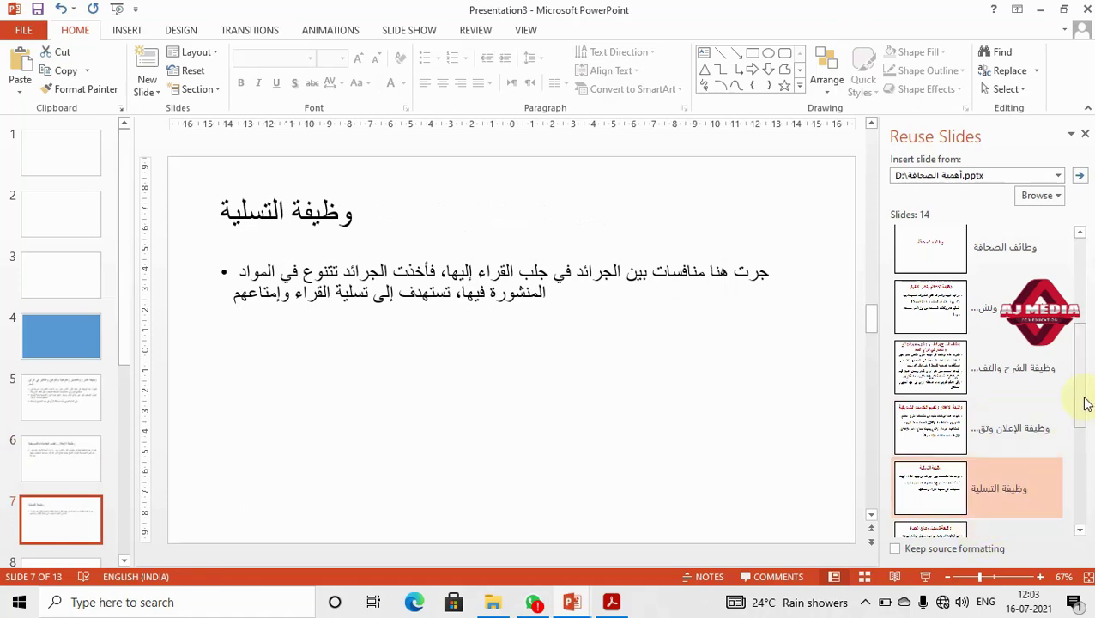
scroll(1075, 481, "down", 5)
left_click(993, 340)
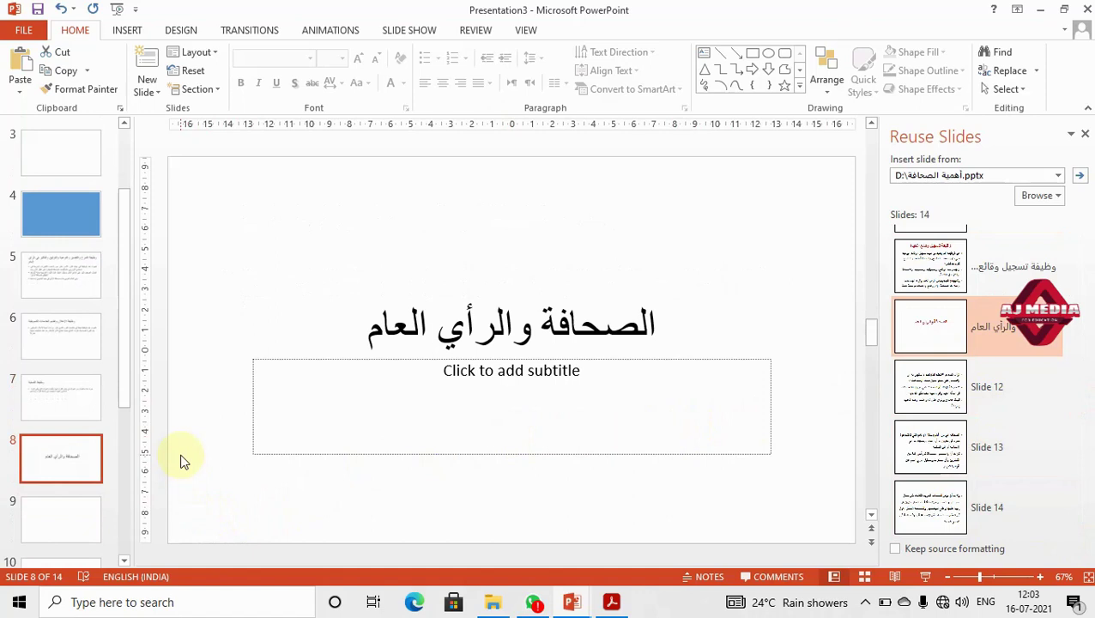
left_click(1085, 135)
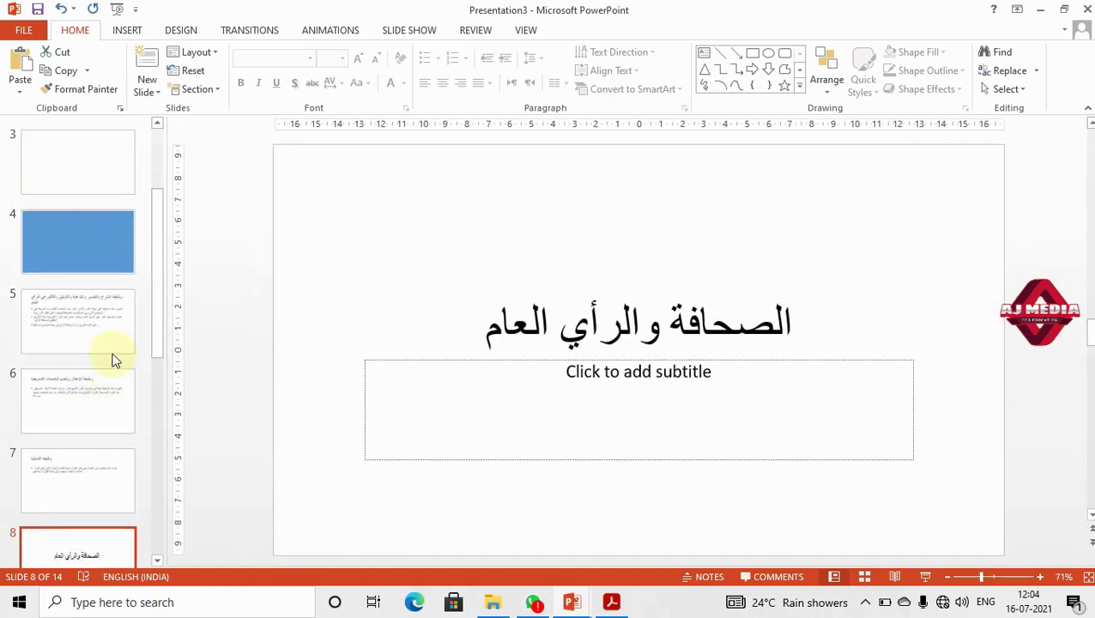
- Select blue slide 4 with the الصحافة والرأي العام slide and duplicate both as slides 9–10
scroll(112, 354, "up", 3)
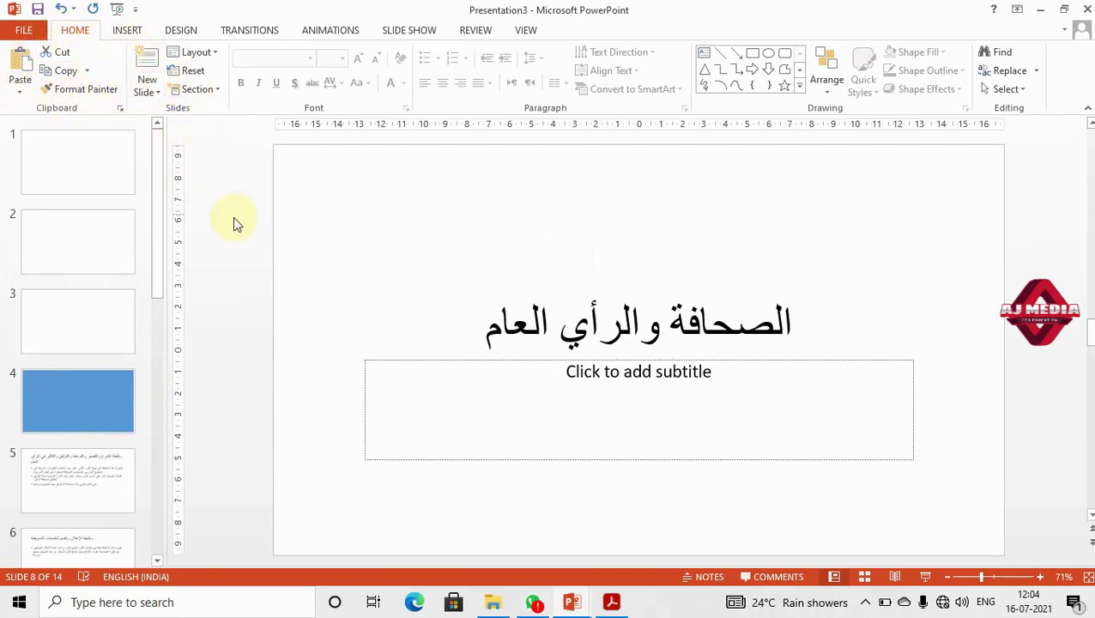
left_click(157, 92)
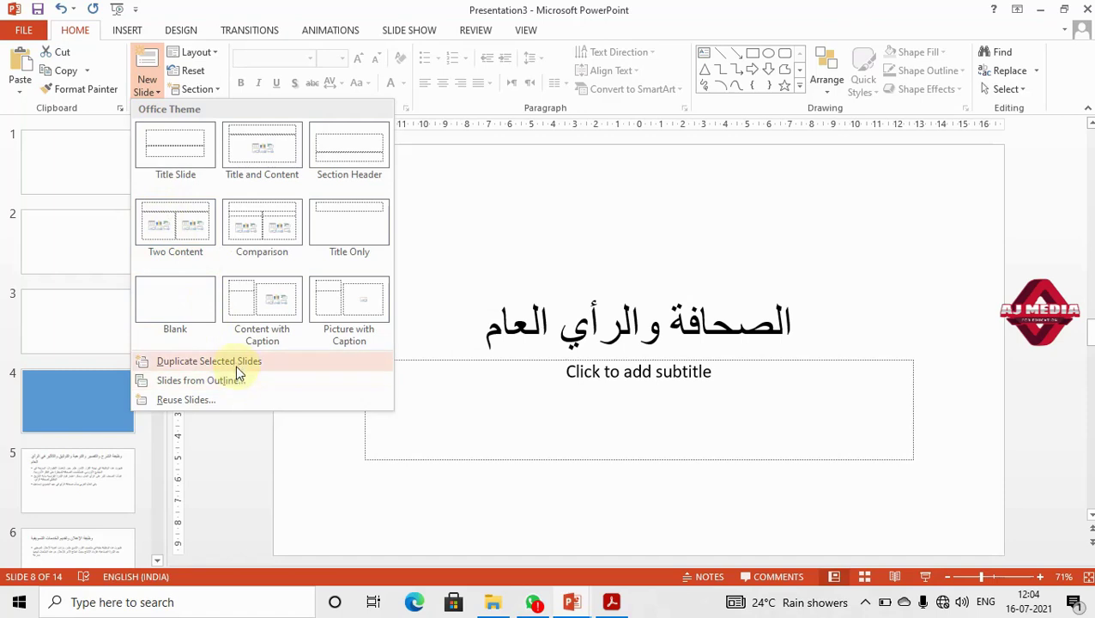
left_click(86, 358)
left_click(82, 414)
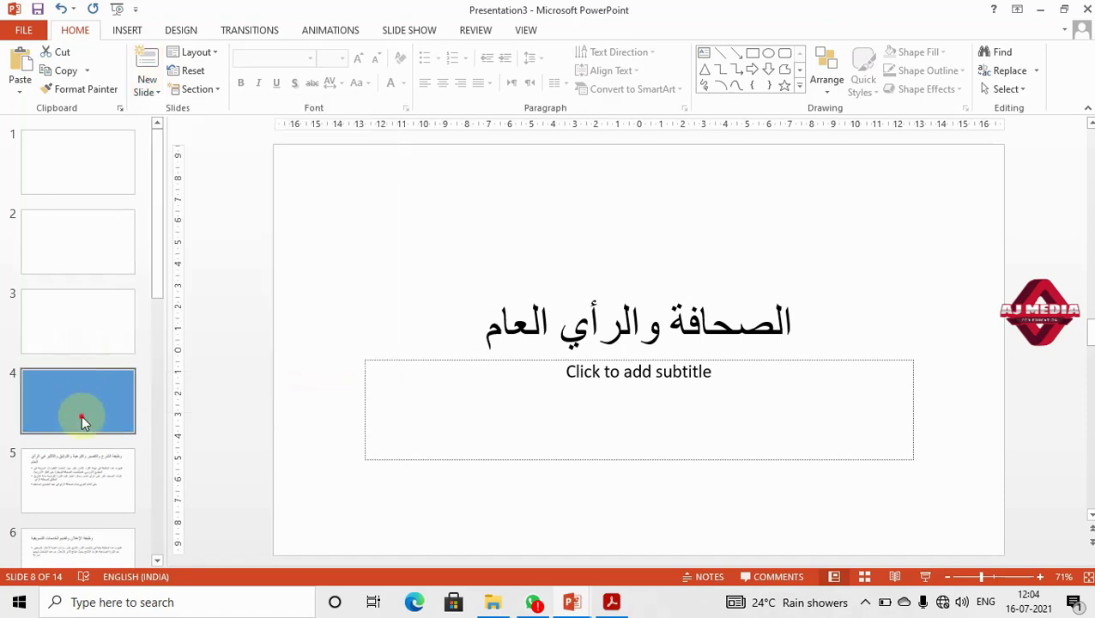
left_click(148, 90)
left_click(242, 361)
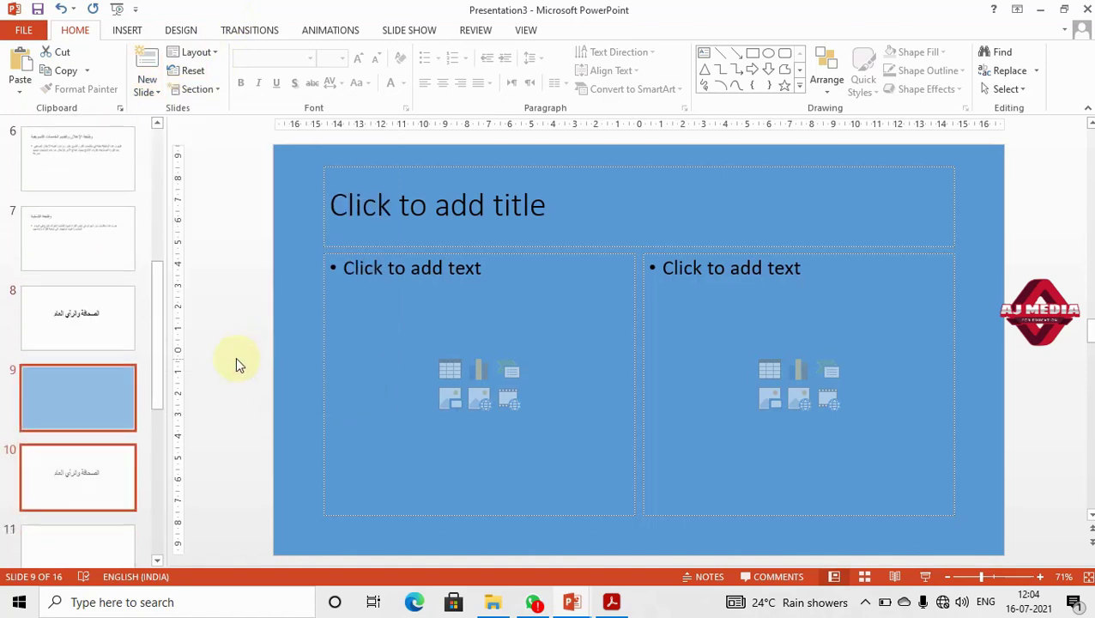
scroll(155, 369, "up", 3)
scroll(155, 370, "up", 3)
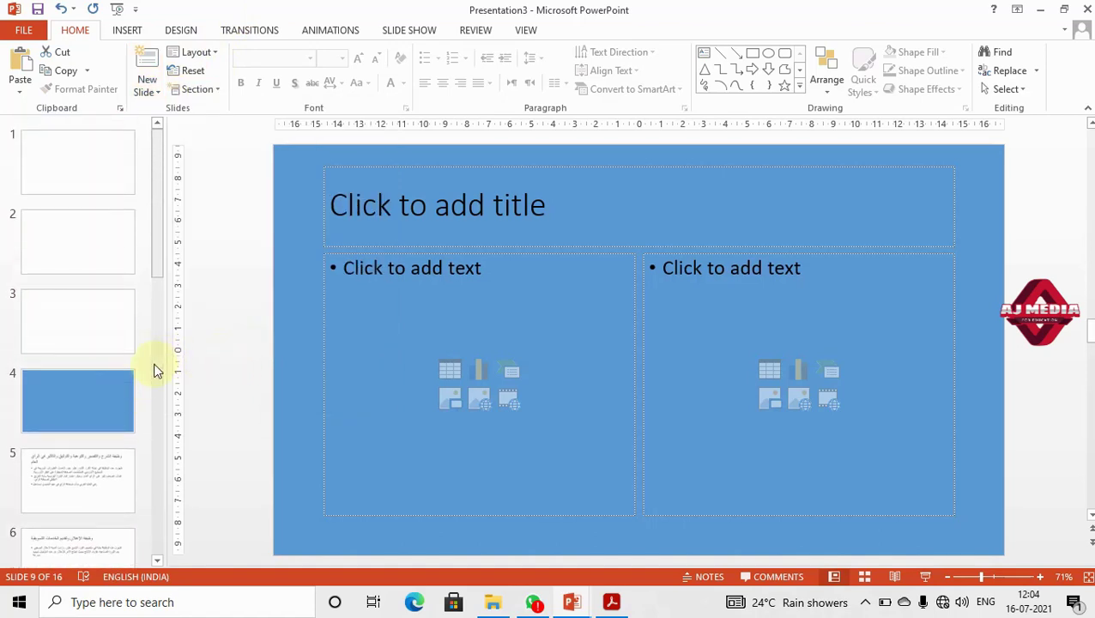
scroll(156, 367, "down", 3)
scroll(153, 356, "down", 3)
left_click(98, 300)
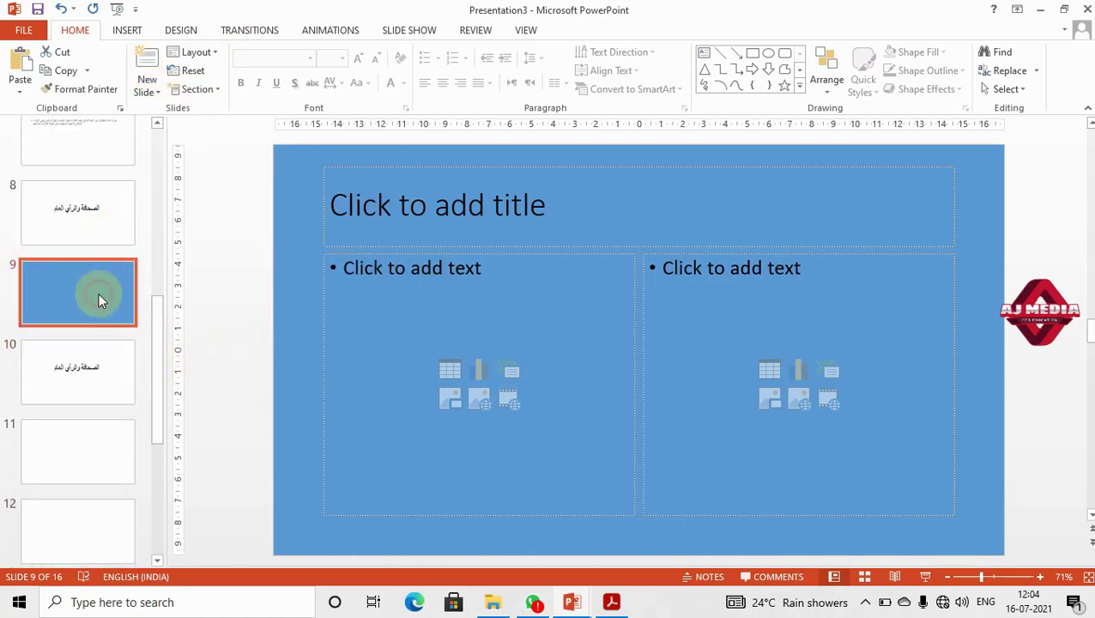
- Load the presentation with the portrait slides as the Reuse Slides source
left_click(161, 93)
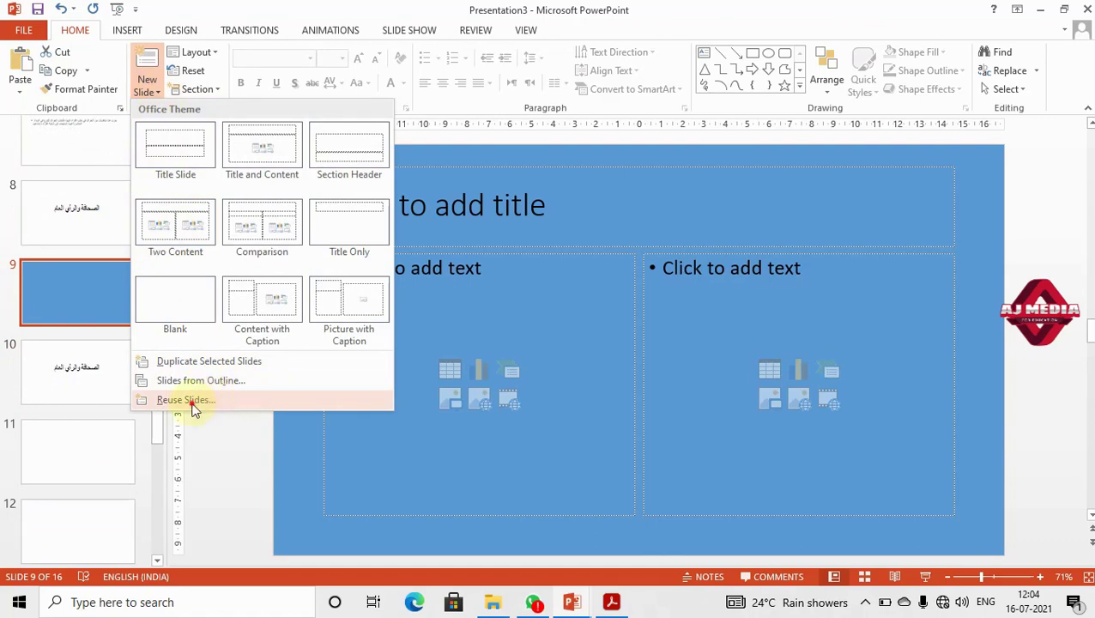
left_click(188, 401)
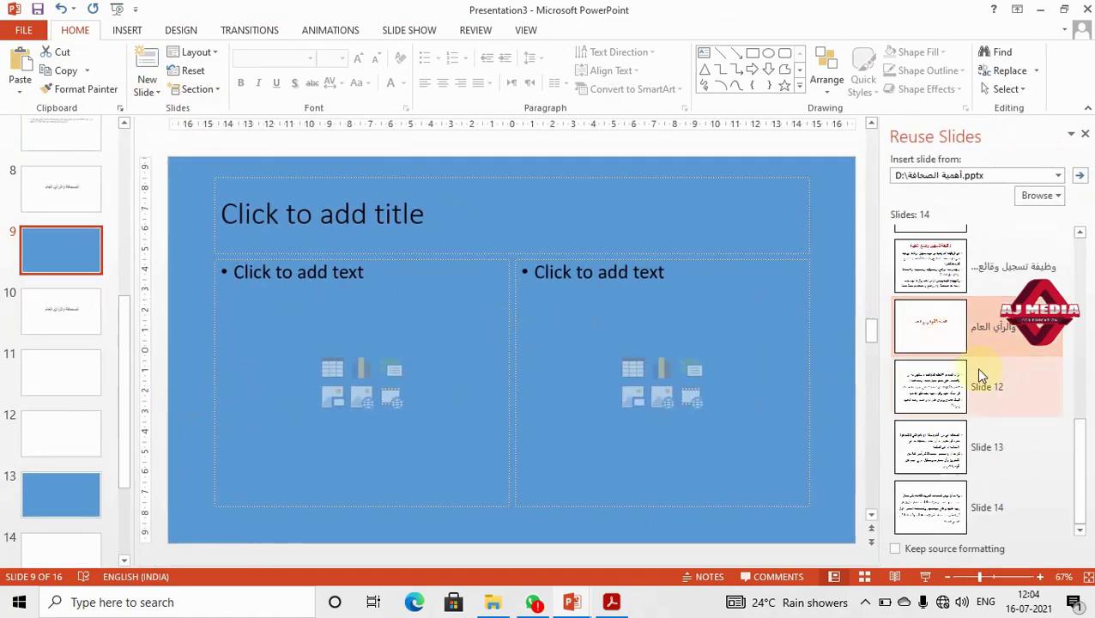
left_click(1043, 196)
left_click(1030, 237)
scroll(257, 290, "down", 2)
scroll(227, 294, "down", 10)
scroll(215, 292, "down", 8)
scroll(211, 292, "down", 4)
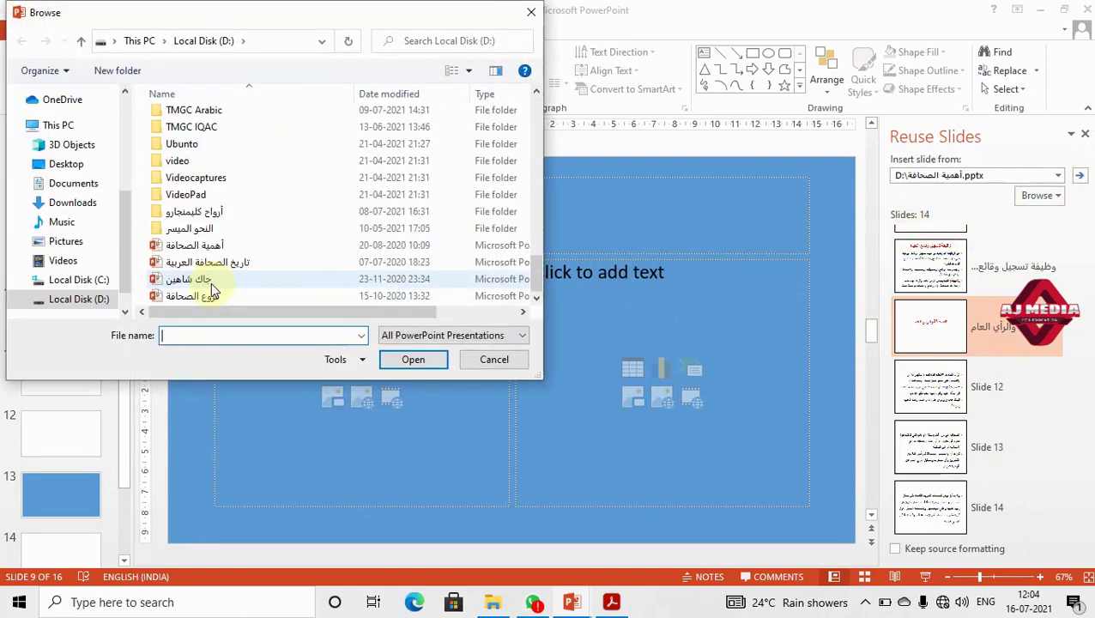
left_click(211, 283)
left_click(428, 361)
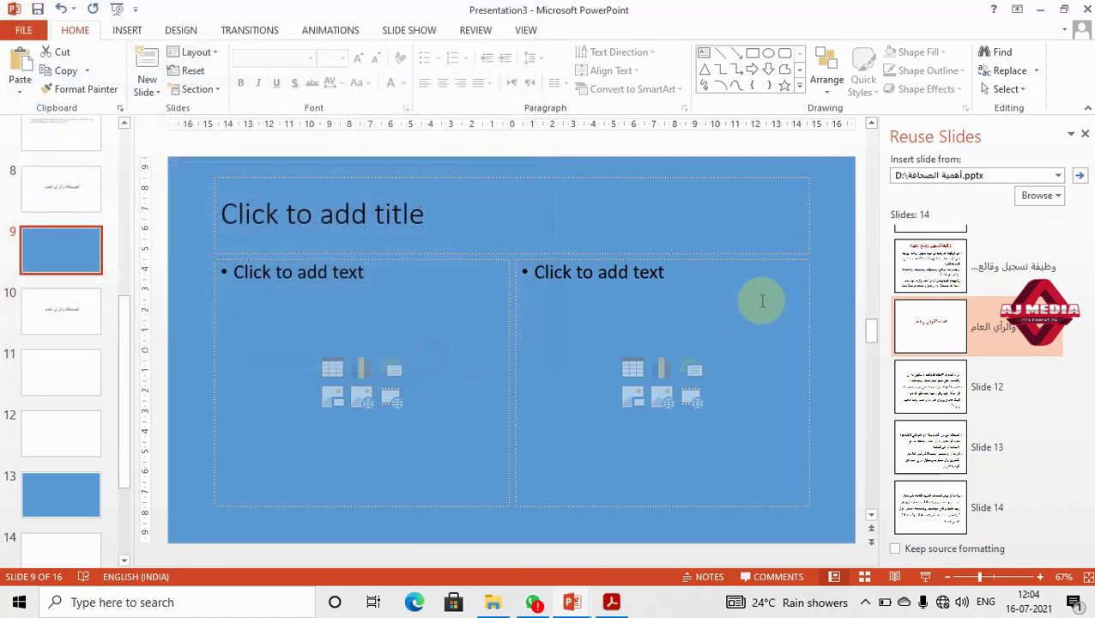
- Insert the Reel Bad Arabs title slide and the portrait photo slide as slides 10–11
left_click(977, 296)
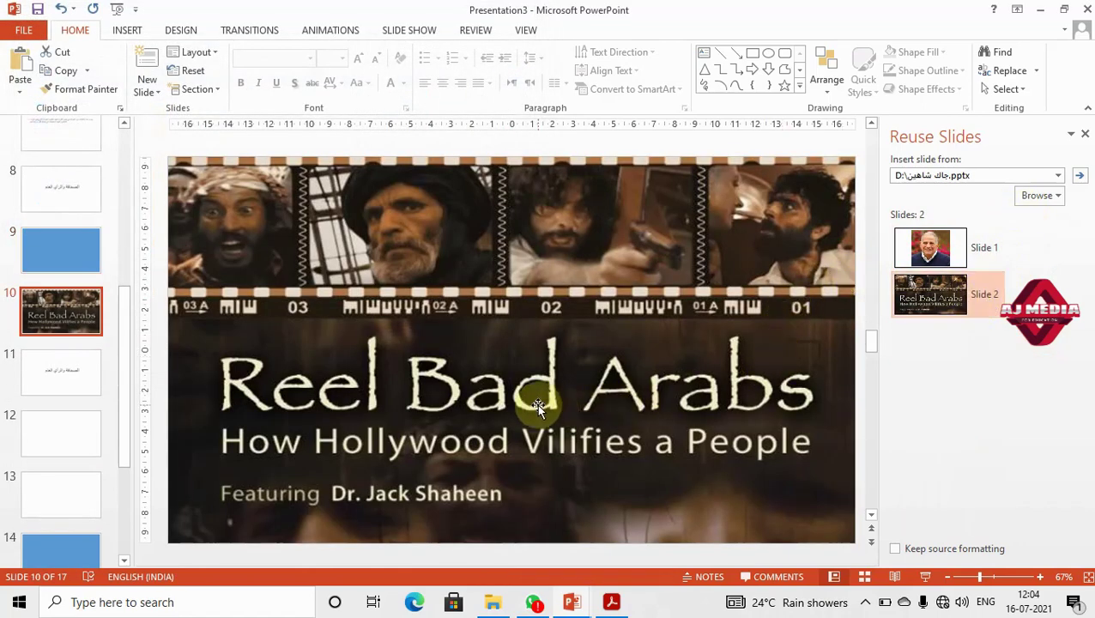
left_click(923, 246)
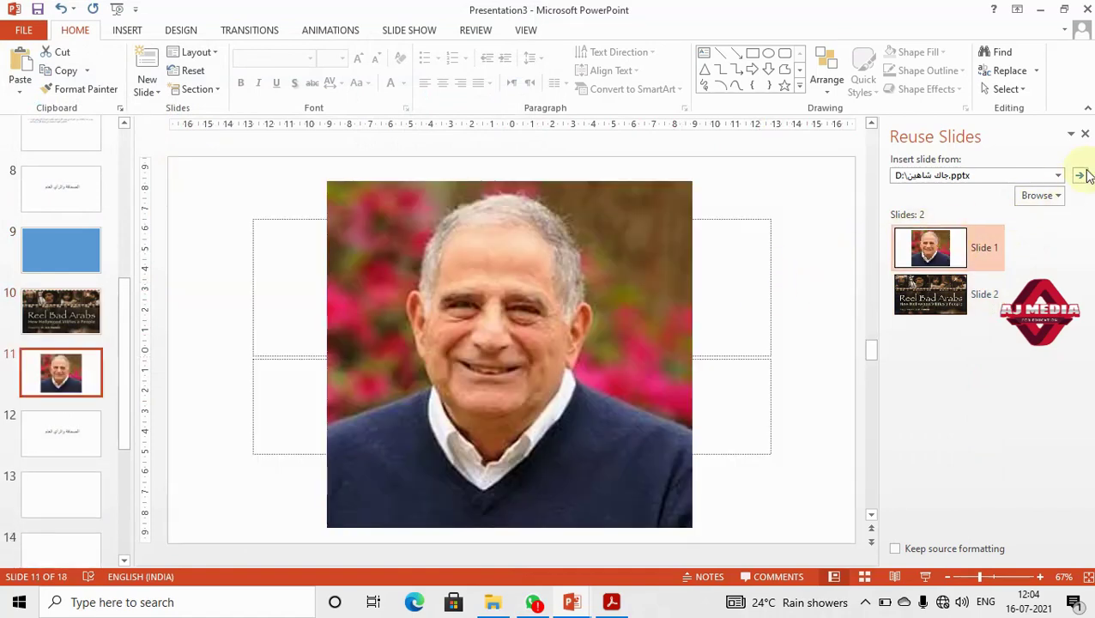
left_click(1085, 136)
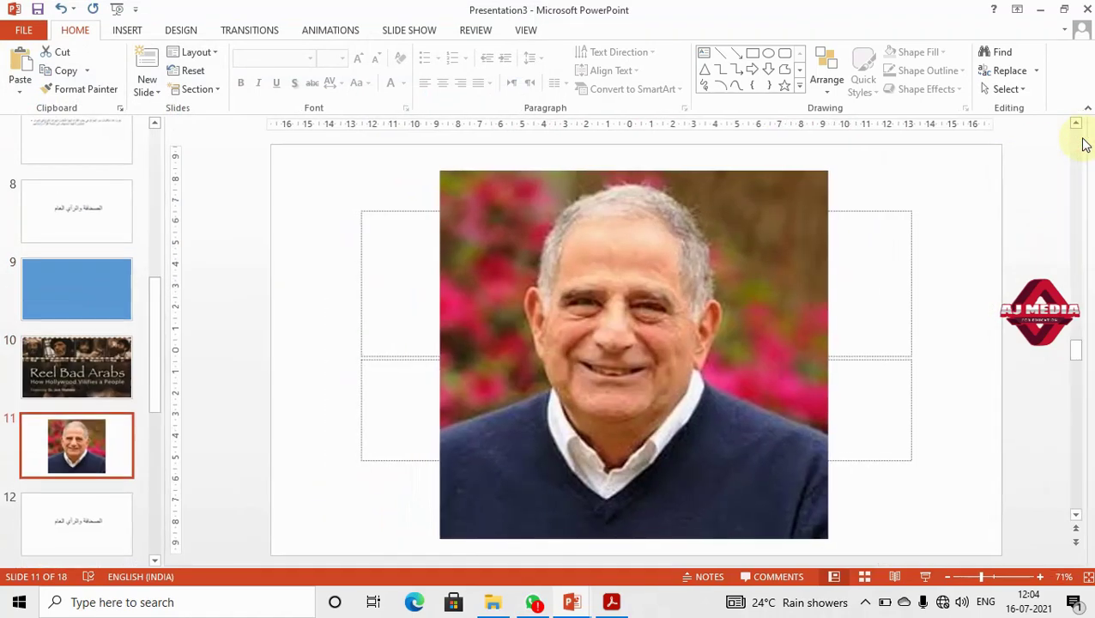
scroll(128, 372, "up", 2)
scroll(129, 373, "up", 5)
scroll(127, 372, "up", 5)
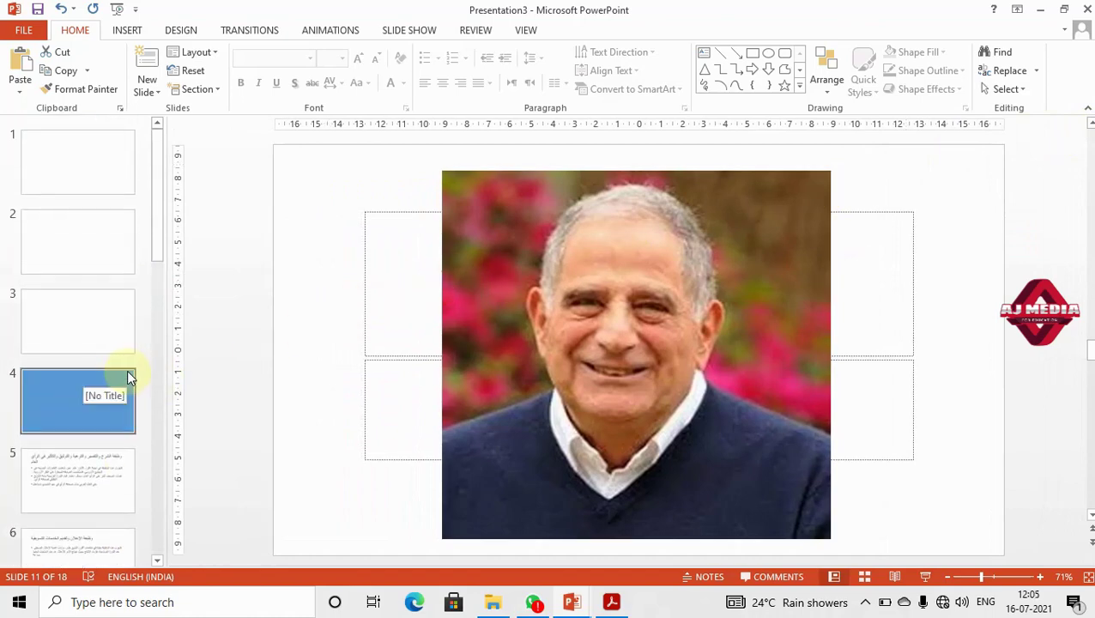
key("alt+Tab")
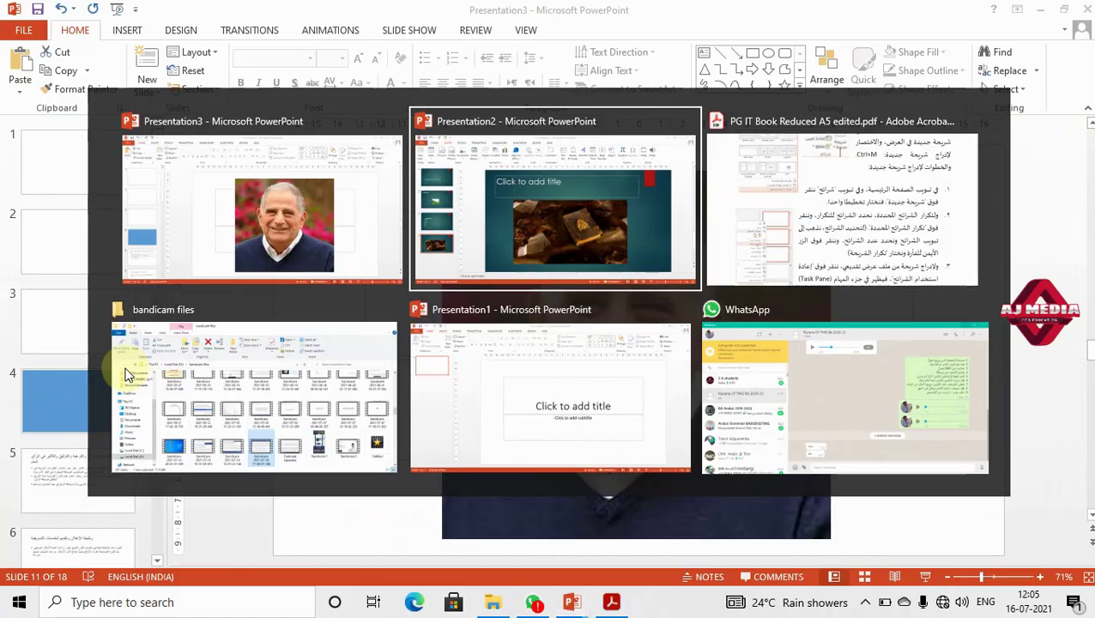
- Switch to the Acrobat PDF and scroll to page 93's Layout, Reset and Section explanations
key("alt+Tab")
key("alt+Tab")
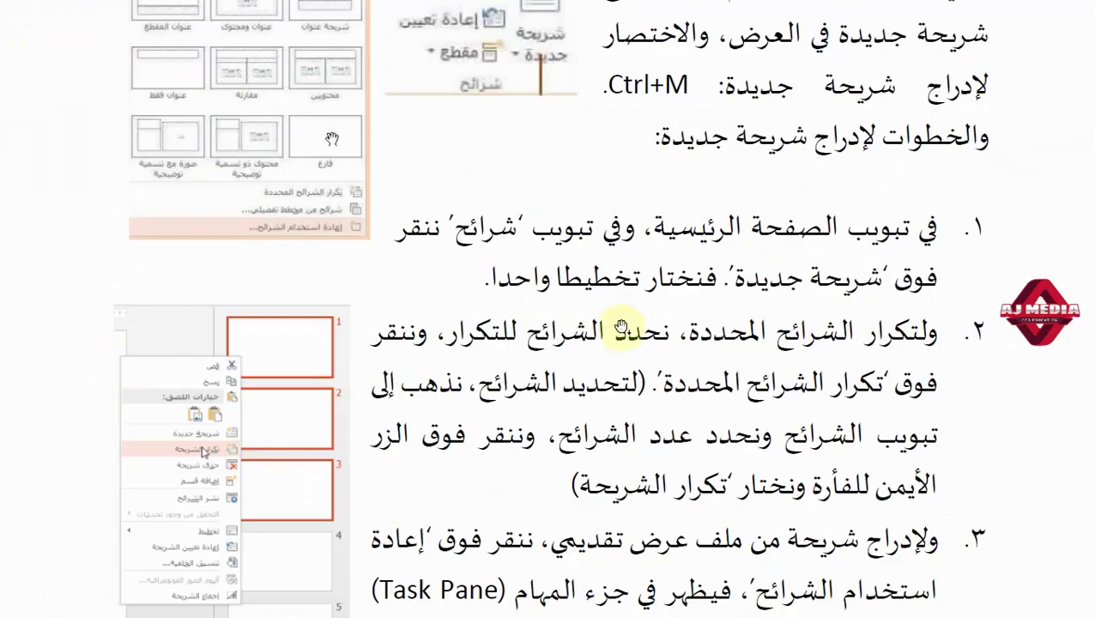
scroll(608, 326, "down", 1)
scroll(608, 327, "down", 3)
scroll(608, 326, "down", 2)
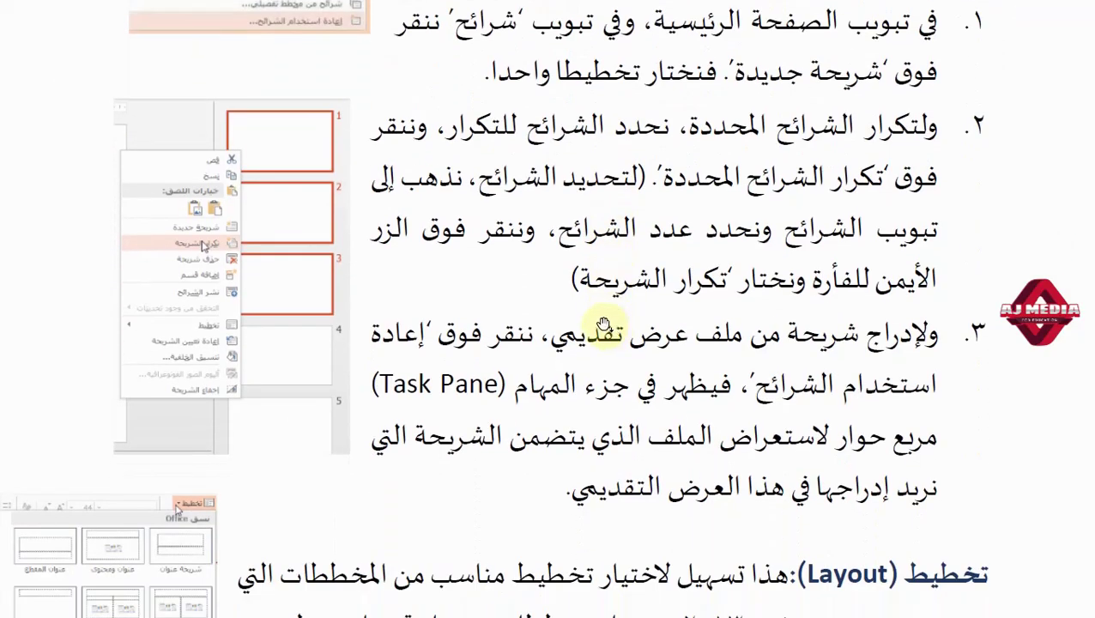
scroll(604, 324, "down", 2)
scroll(605, 325, "down", 2)
scroll(604, 324, "down", 1)
scroll(602, 323, "down", 2)
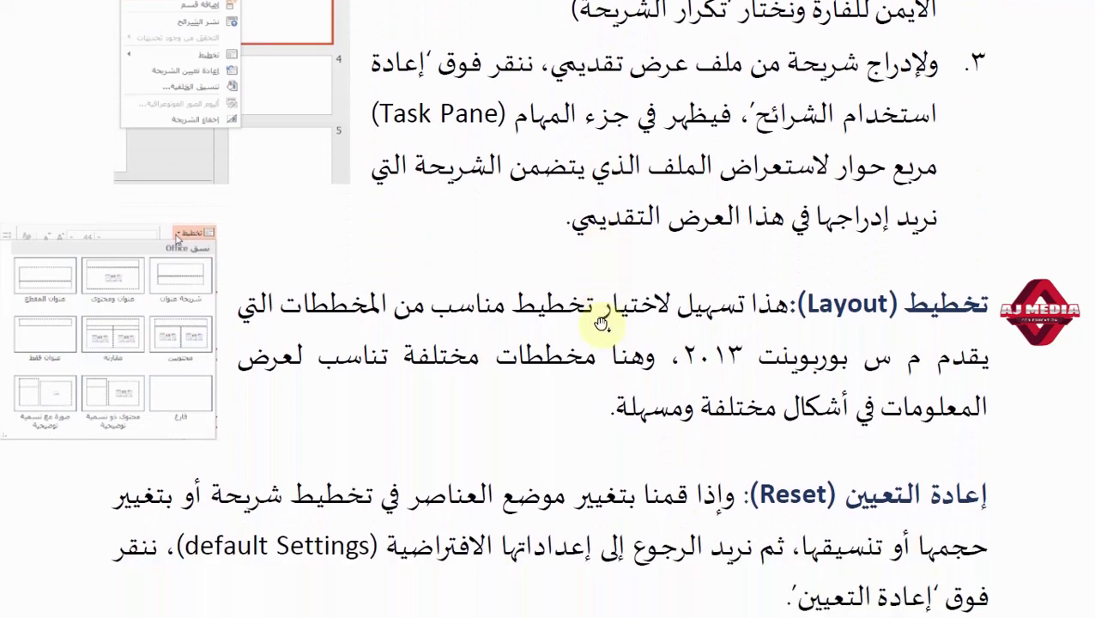
scroll(602, 323, "down", 2)
scroll(603, 323, "down", 3)
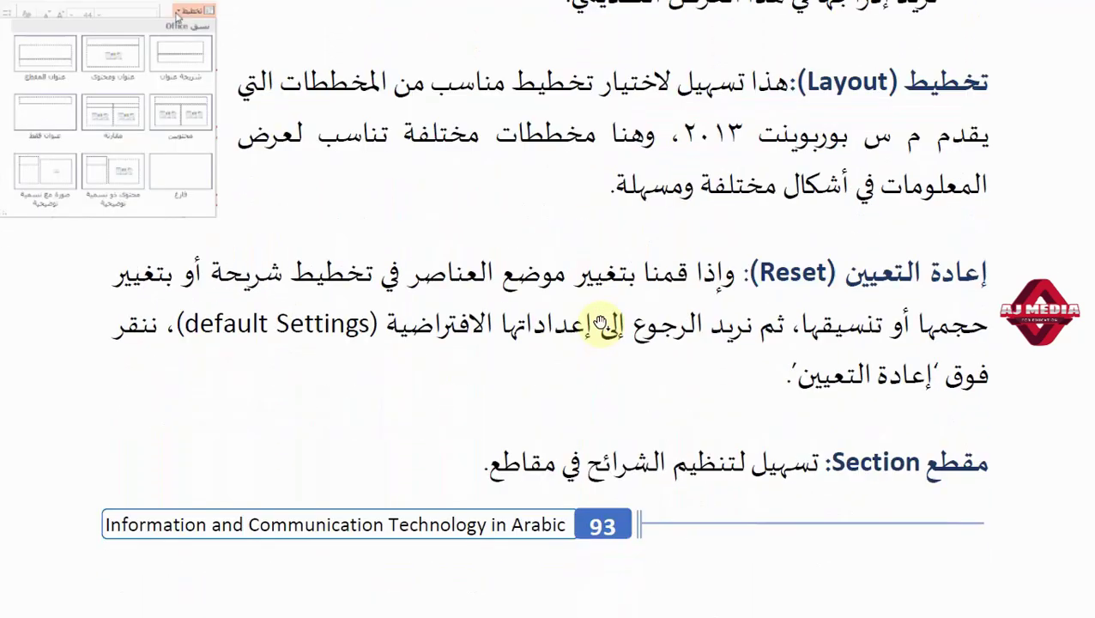
scroll(600, 324, "up", 1)
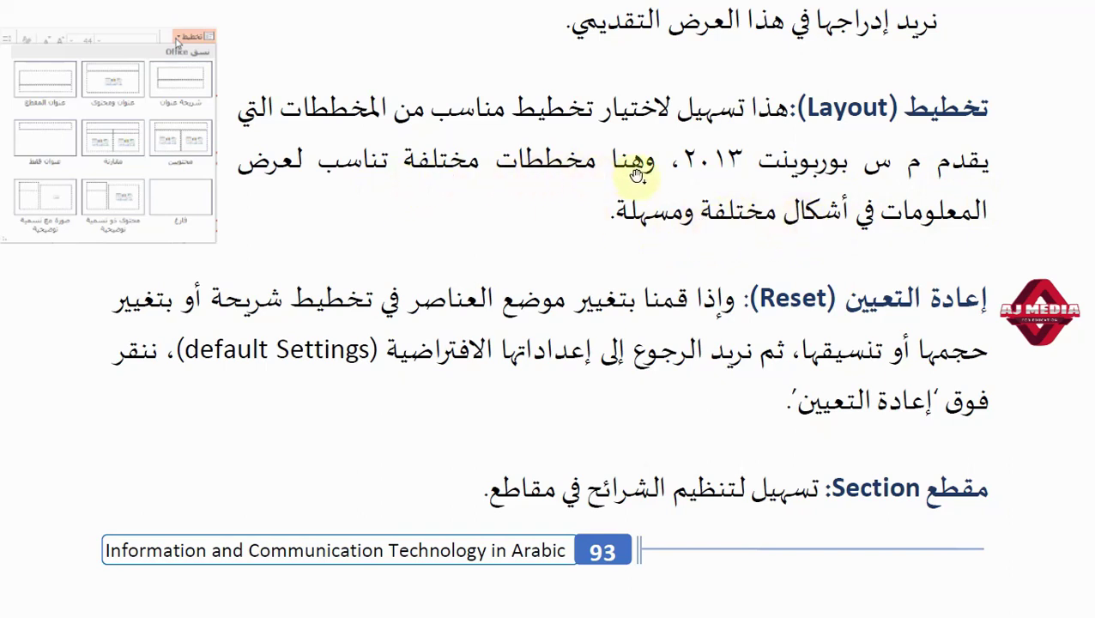
scroll(781, 344, "down", 1)
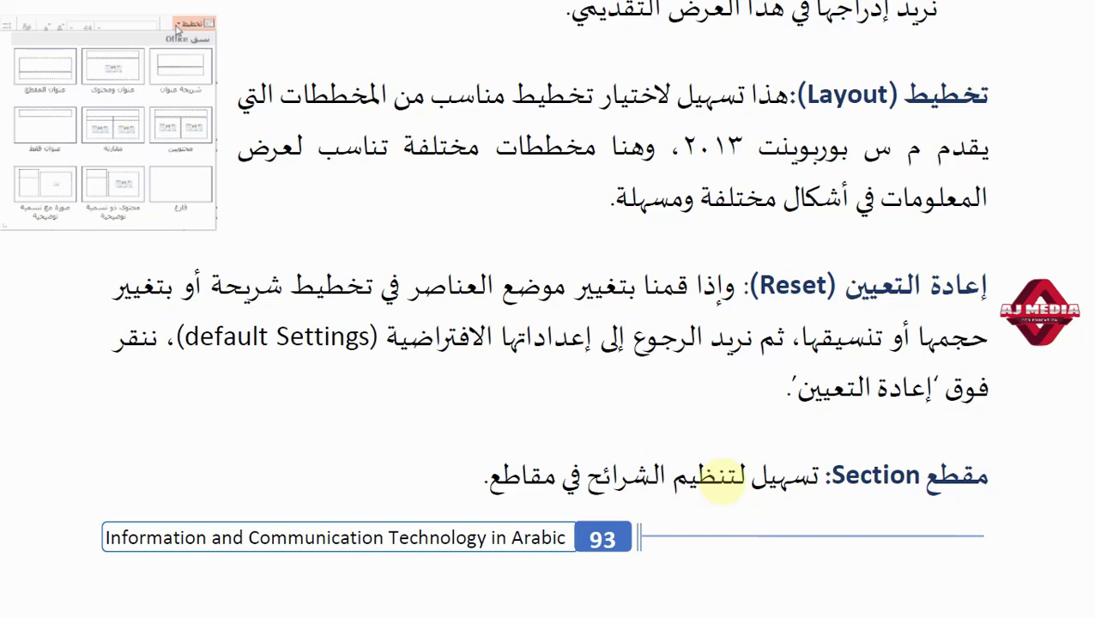
key("alt+Tab")
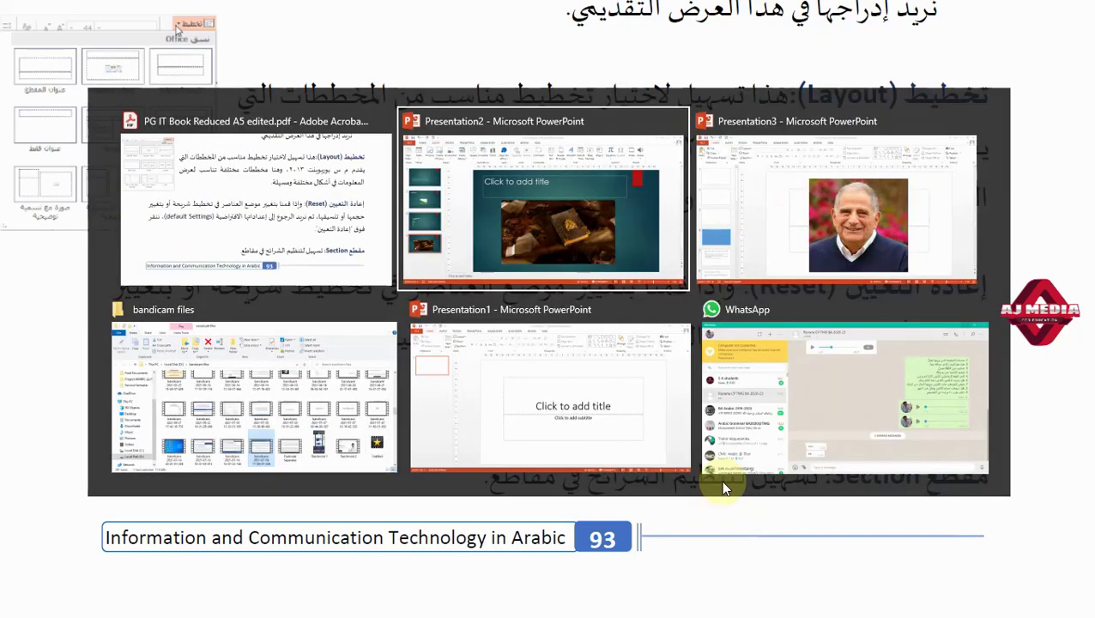
- Apply the Comparison layout to portrait-photo slide 11 and select its right heading placeholder
key("alt+Tab")
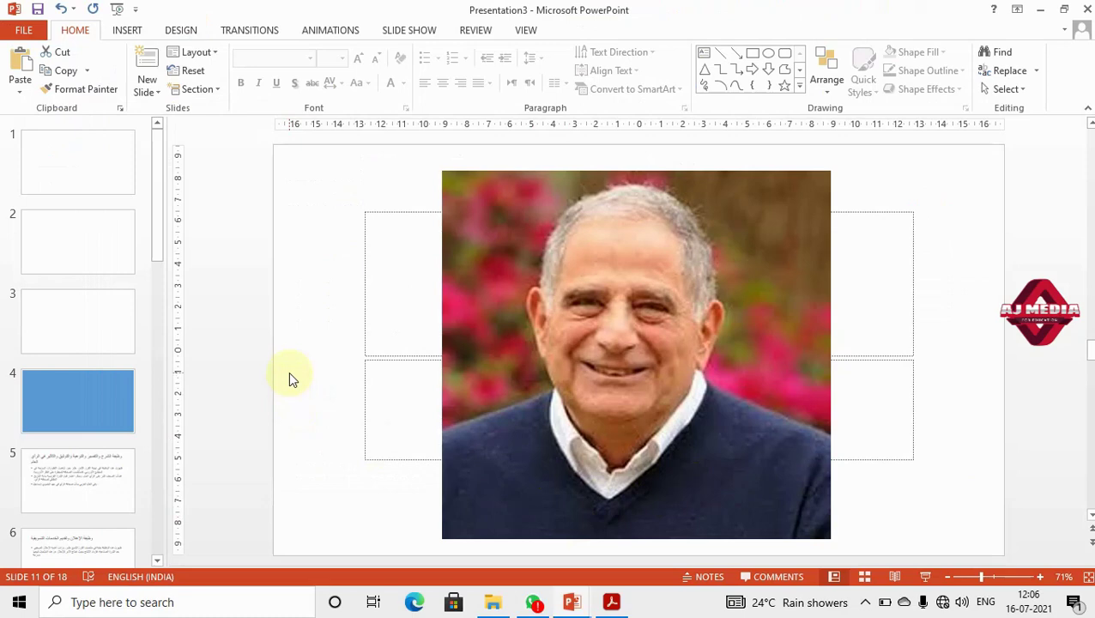
left_click(214, 53)
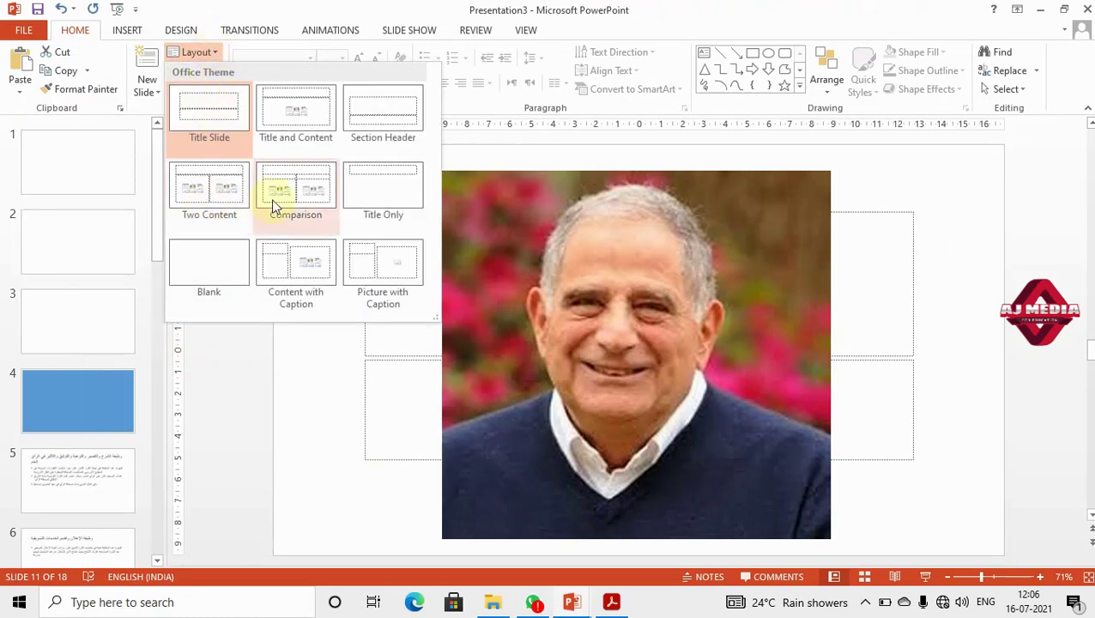
left_click(283, 196)
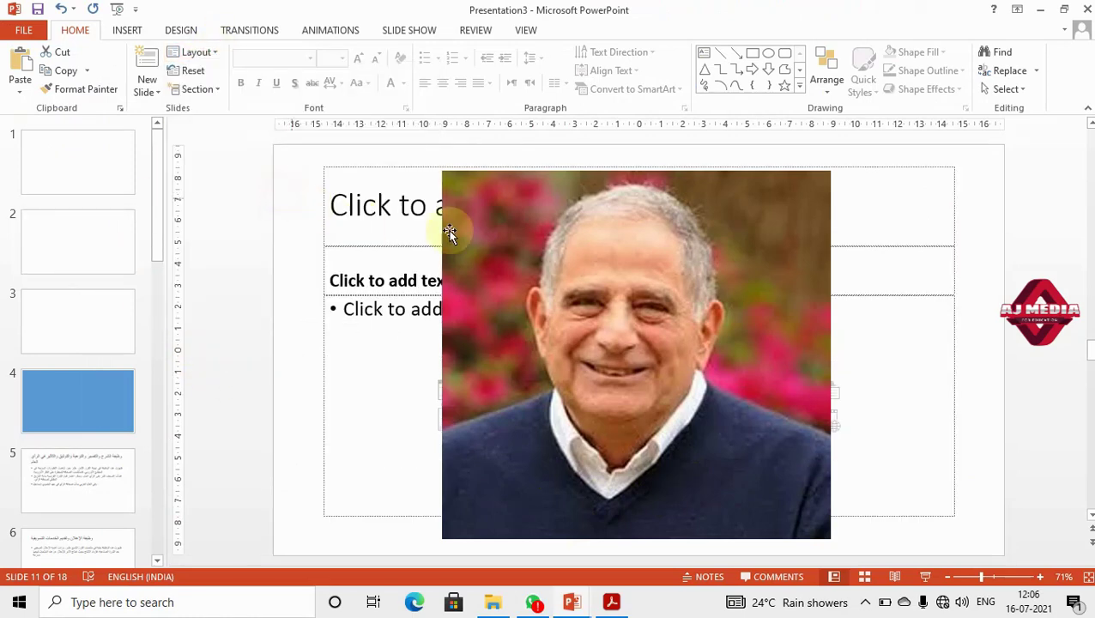
left_click(882, 265)
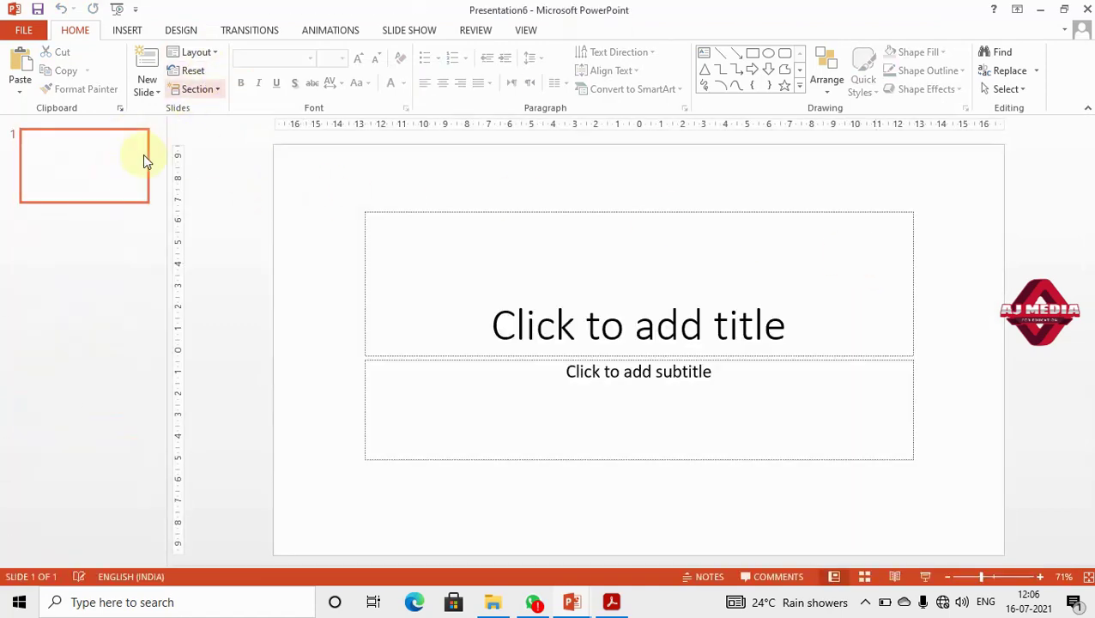
- Create a new presentation and add a second slide using the Two Content layout
key("ctrl+n")
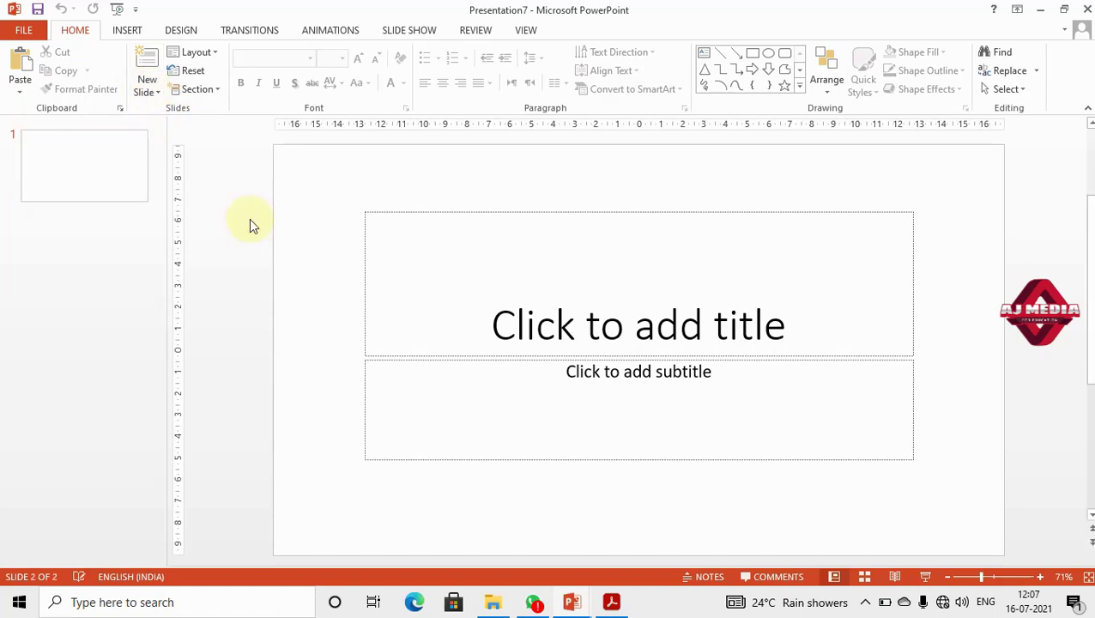
key("ctrl+m")
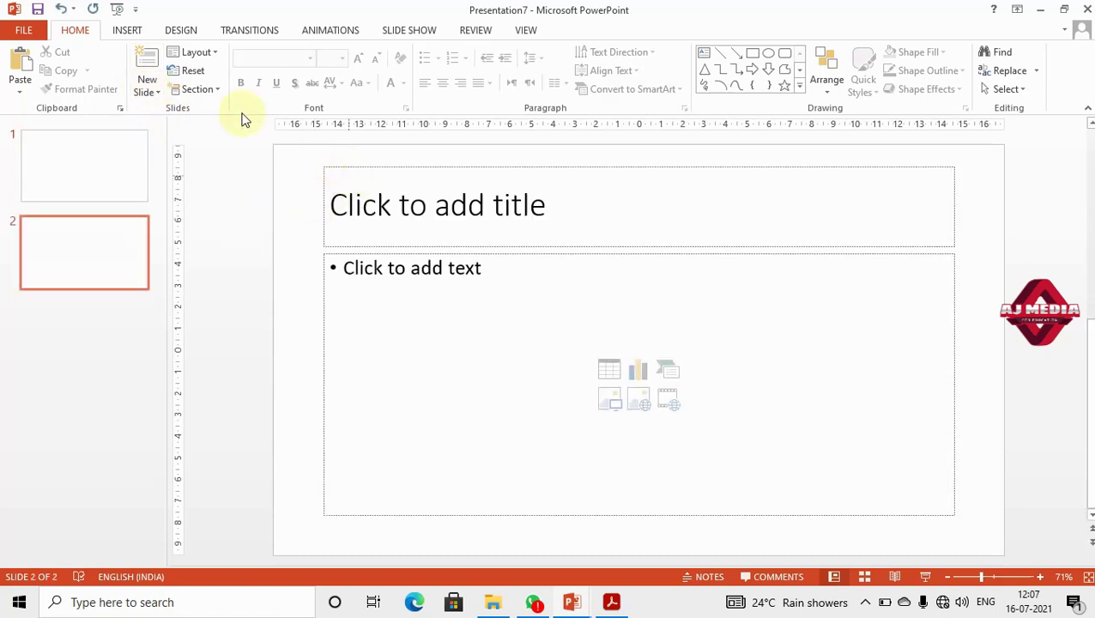
left_click(216, 50)
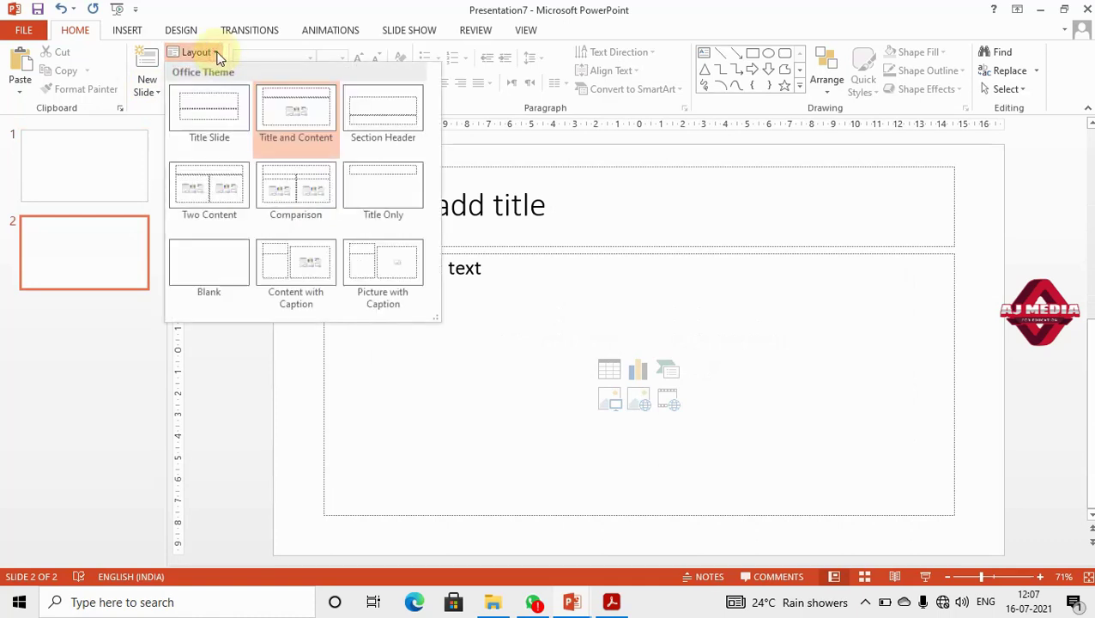
left_click(224, 206)
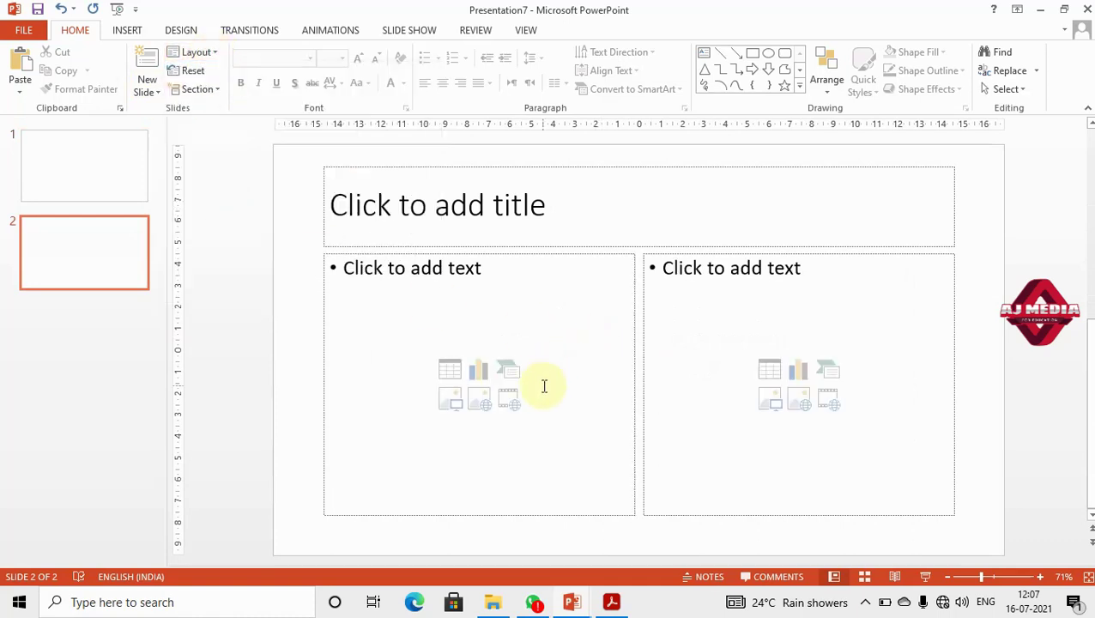
- Resize the placeholders into a narrow right box and wide left box, then reset them
left_click(651, 258)
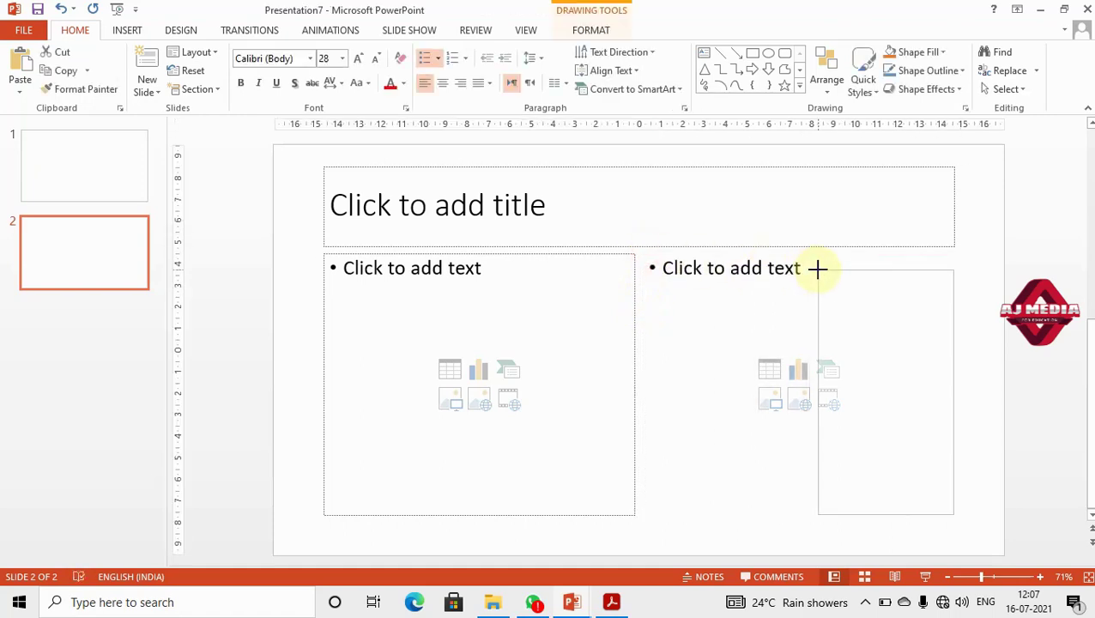
left_click_drag(642, 253, 817, 270)
left_click(630, 386)
mouse_move(636, 386)
left_mouse_down()
mouse_move(826, 378)
mouse_move(810, 379)
left_mouse_up()
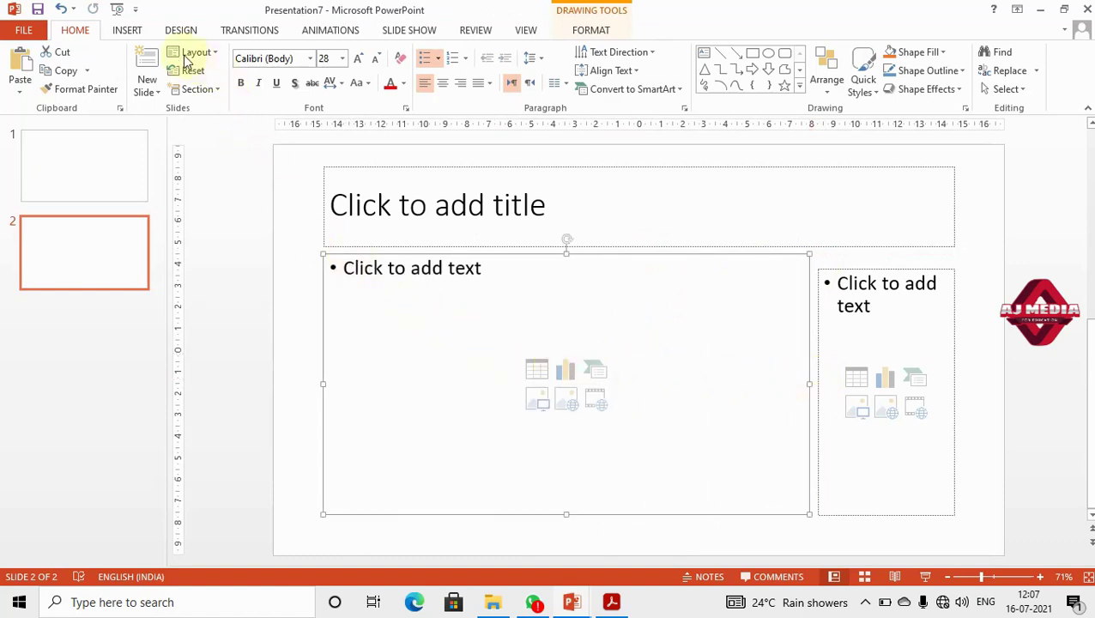
left_click(198, 70)
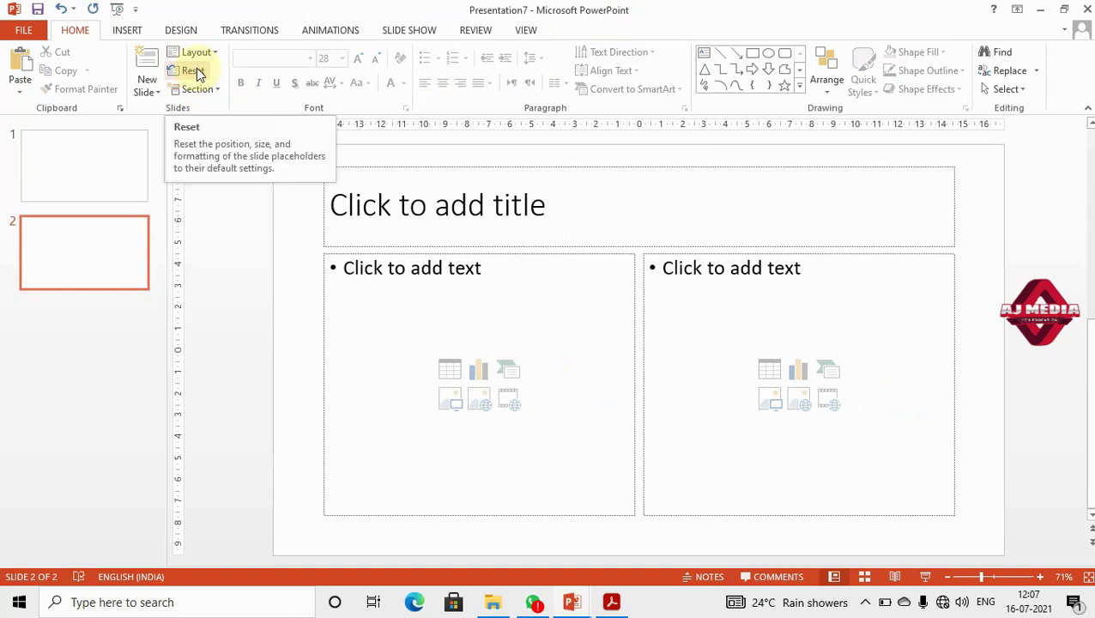
- Add four new slides after slide 2, bringing the presentation to six slides
left_click(130, 256)
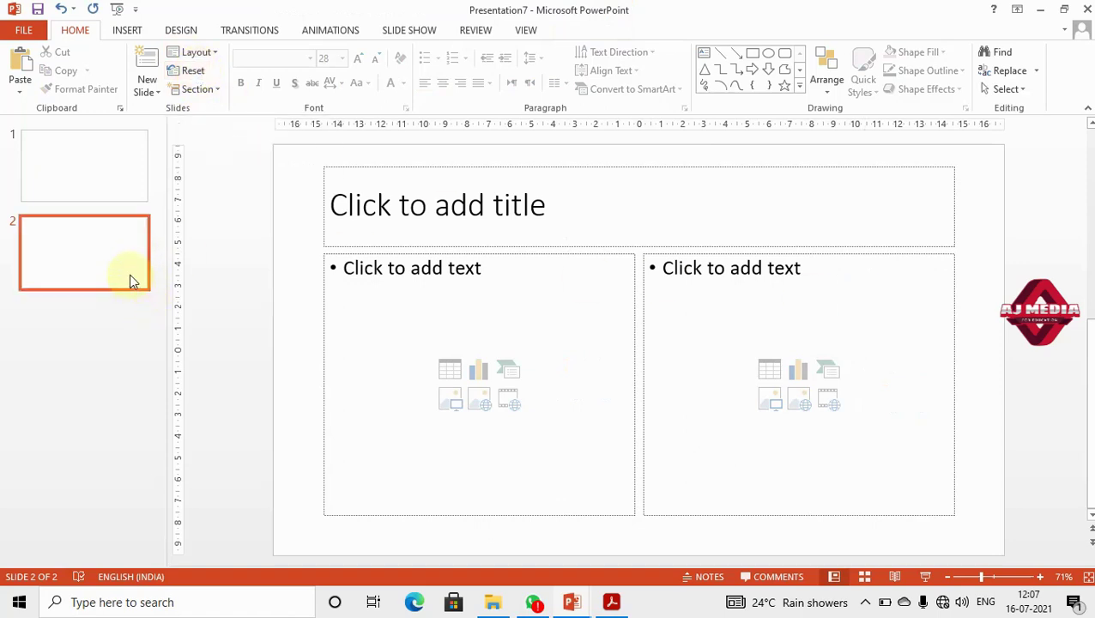
key("Return")
key("Return")
key("Return")
key("Return")
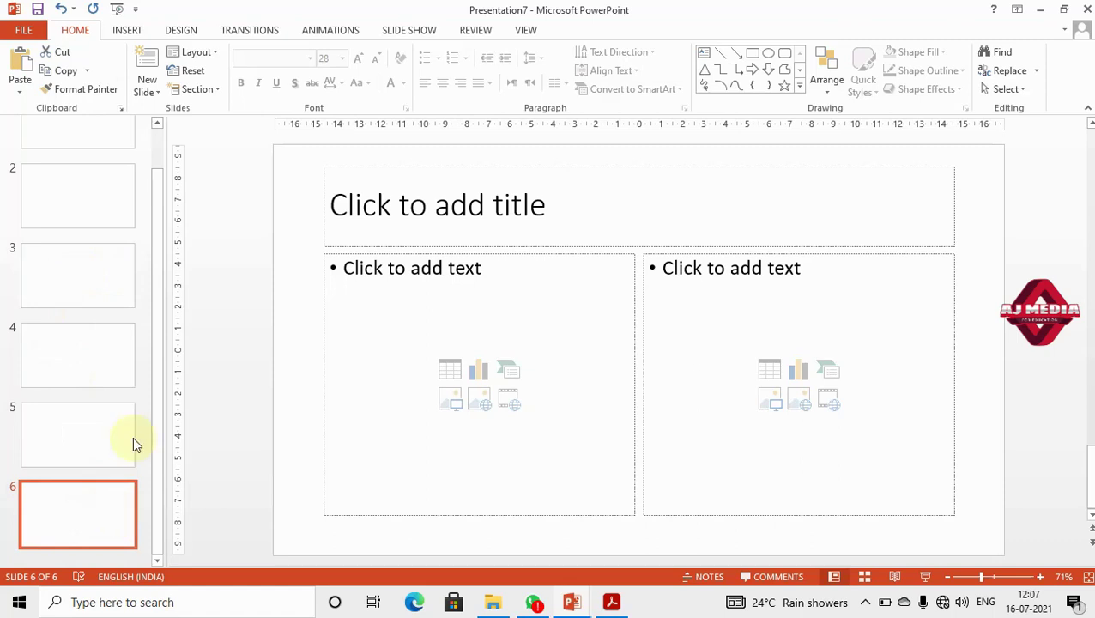
left_click(213, 90)
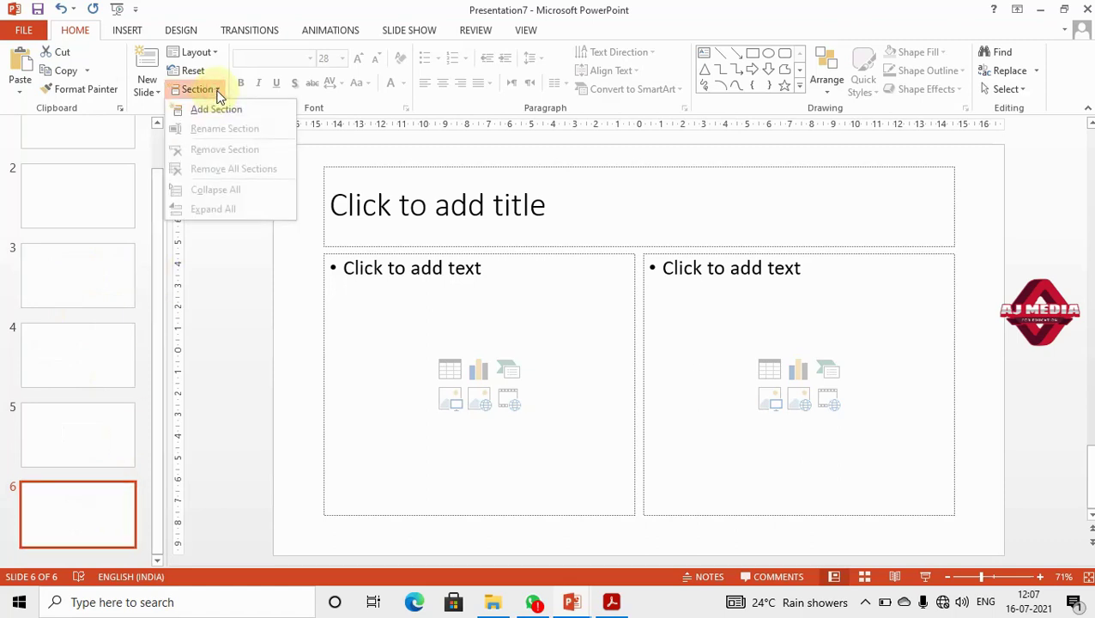
- Add a new section starting at slide 6 and rename it 'Section 2'
left_click(216, 109)
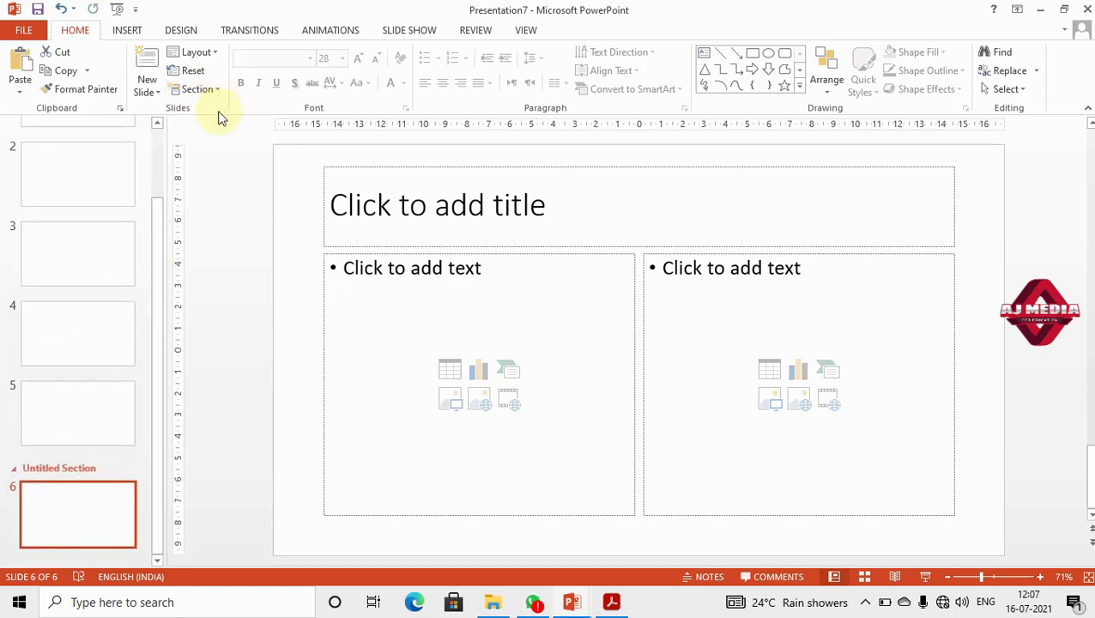
right_click(70, 470)
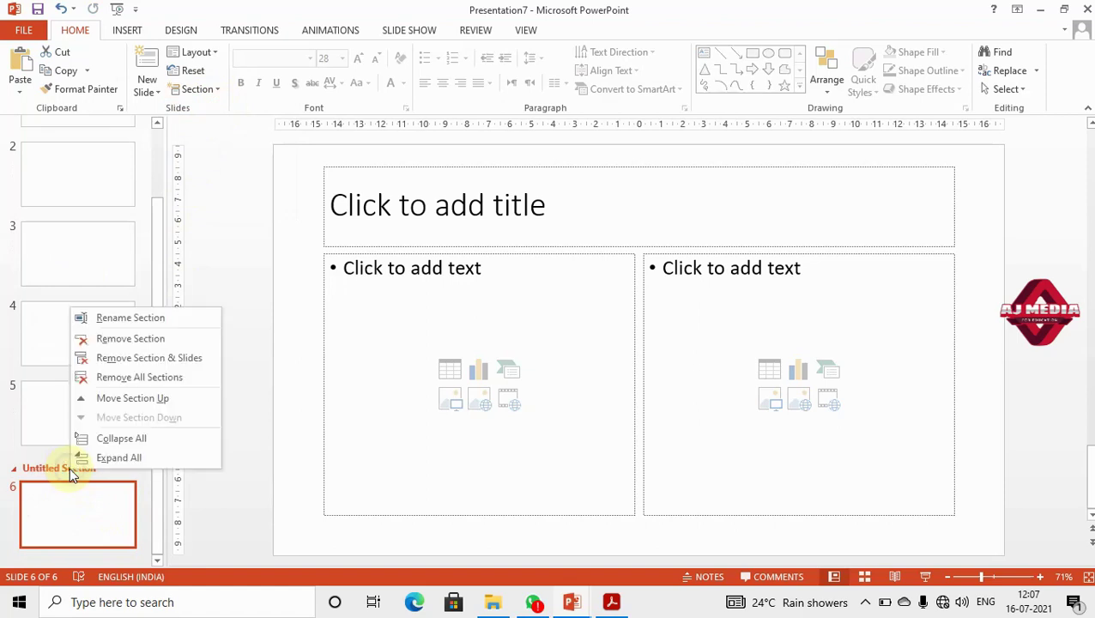
left_click(171, 322)
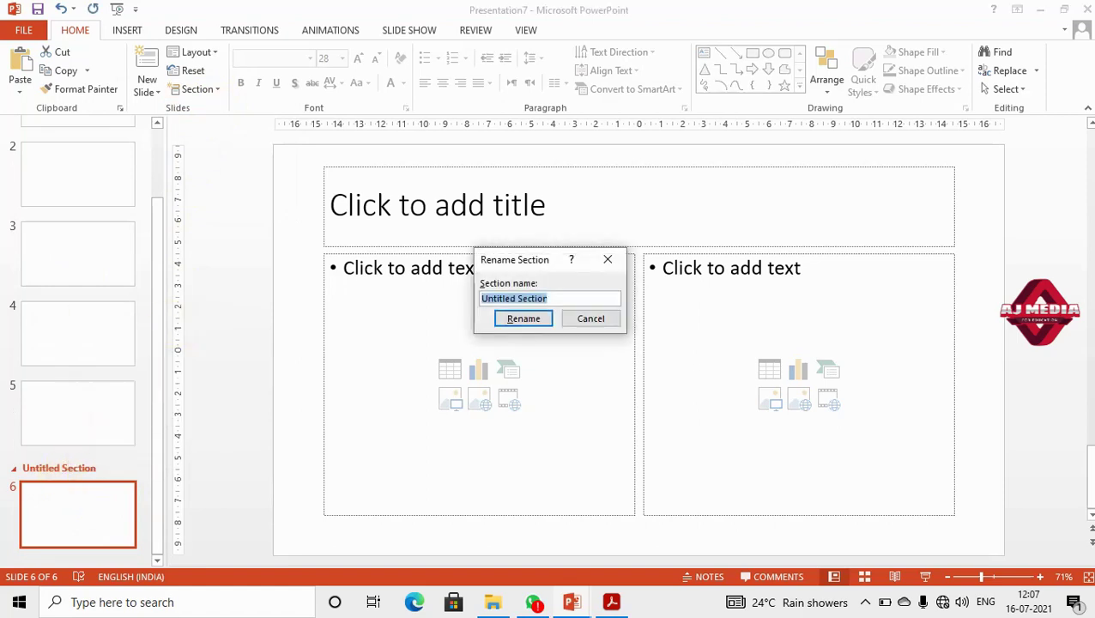
type("Se")
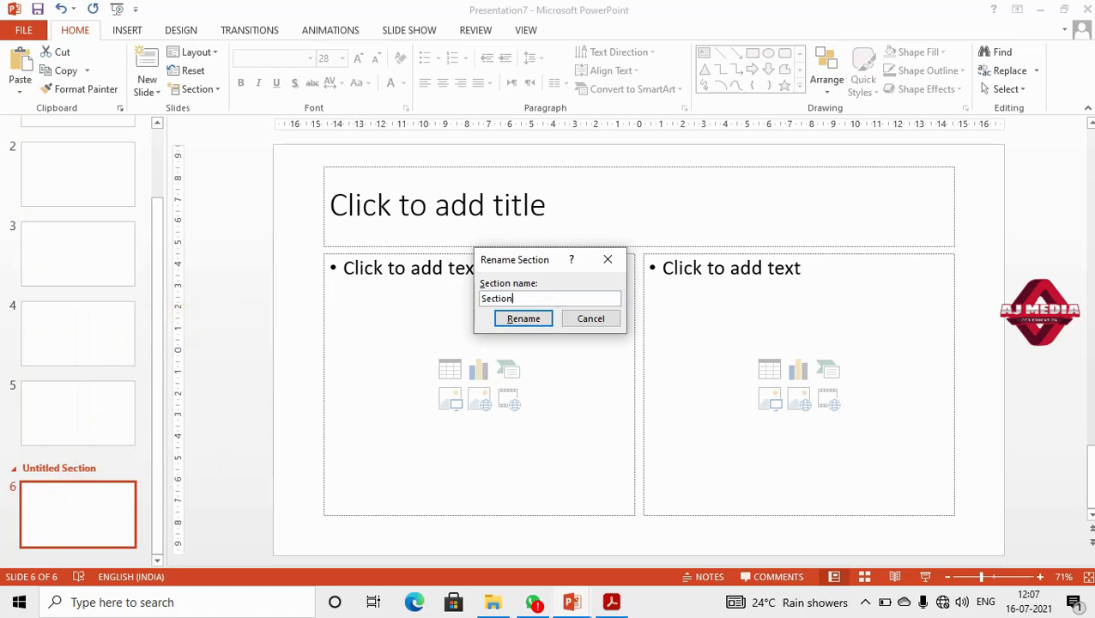
type(" 2")
key("Return")
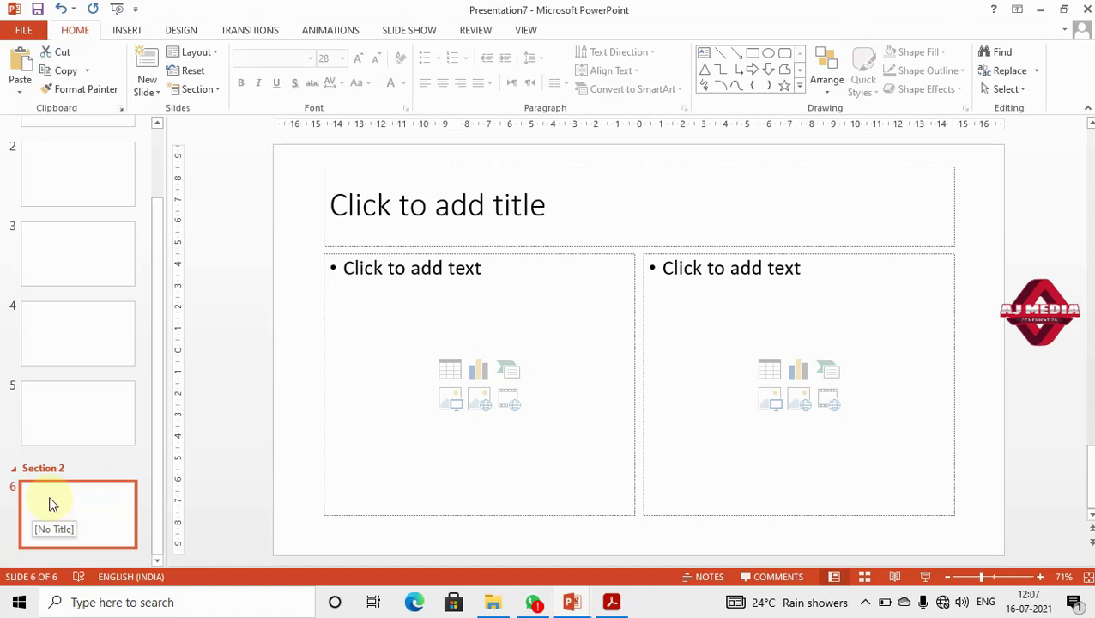
left_click(220, 89)
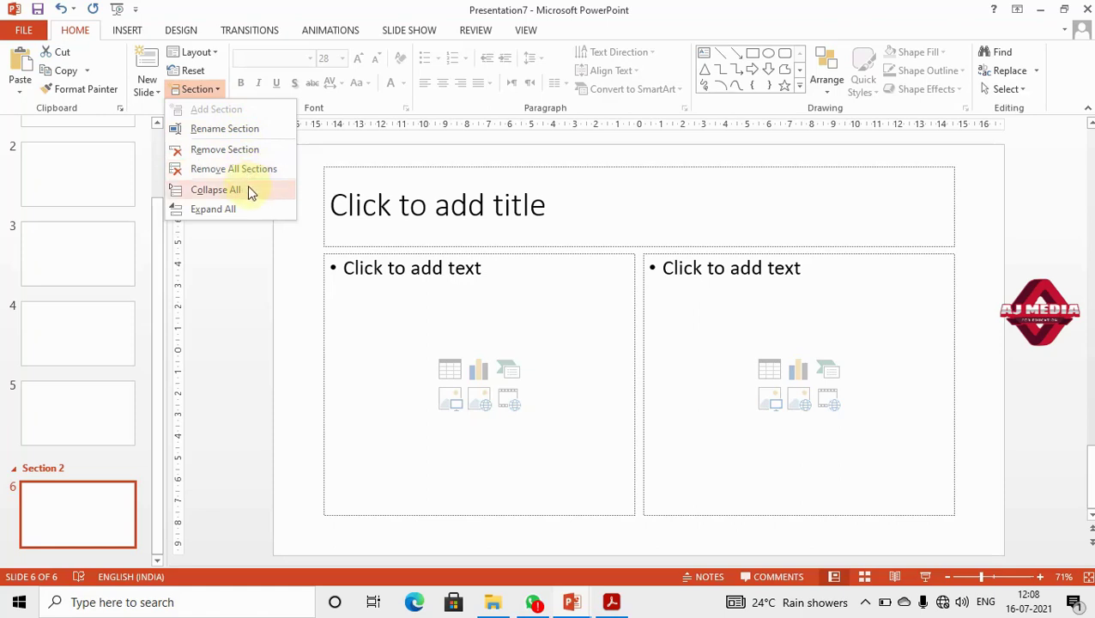
left_click(215, 189)
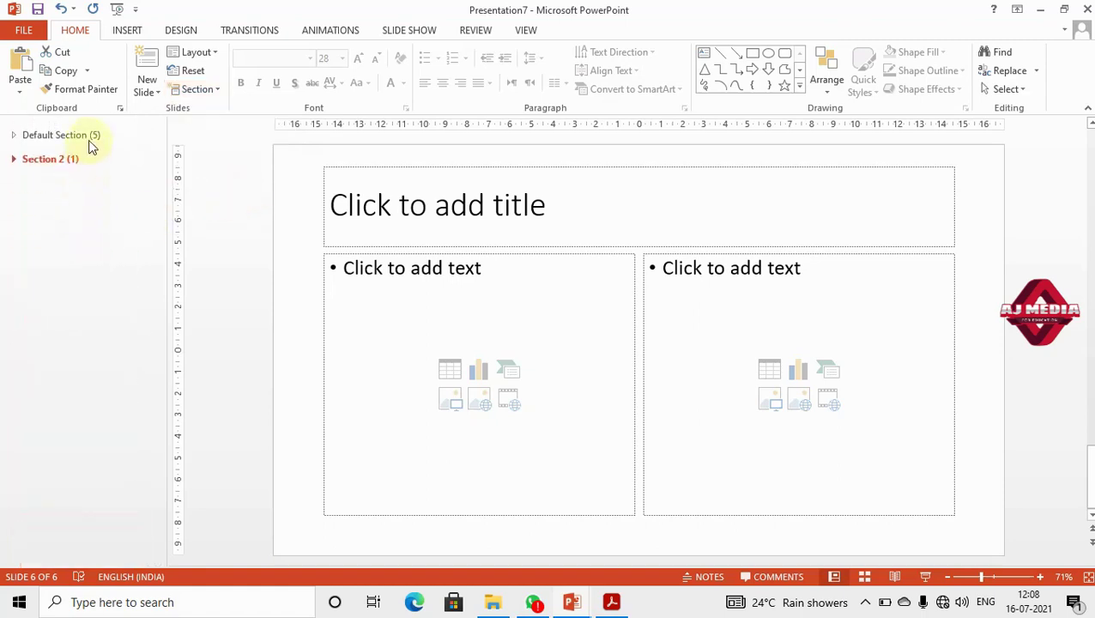
left_click(18, 136)
scroll(113, 215, "down", 1)
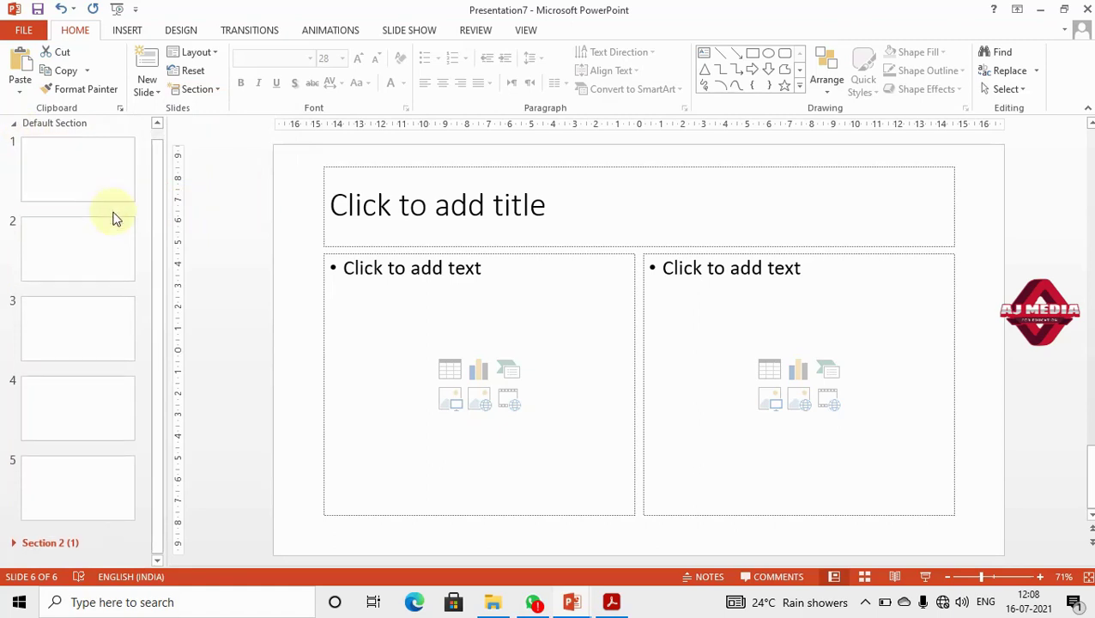
left_click(13, 123)
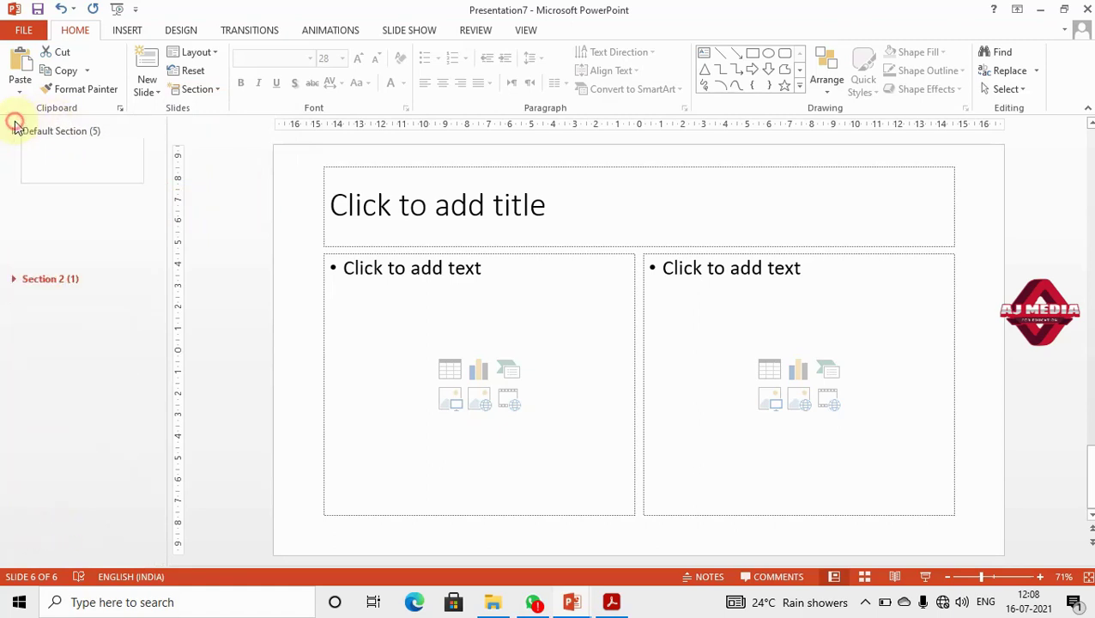
left_click(13, 159)
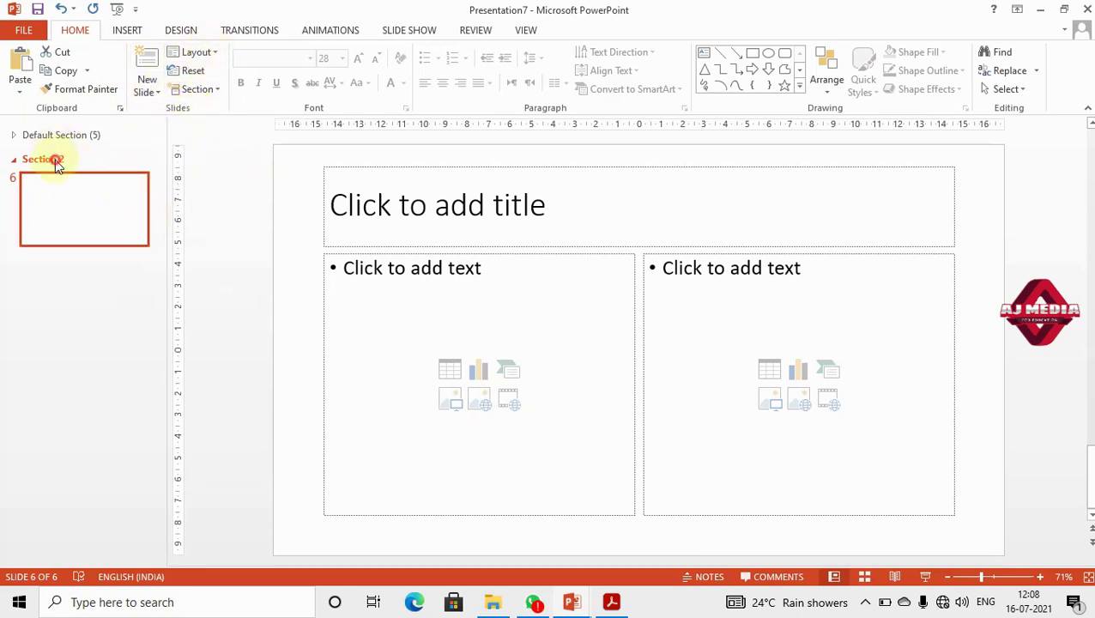
double_click(65, 136)
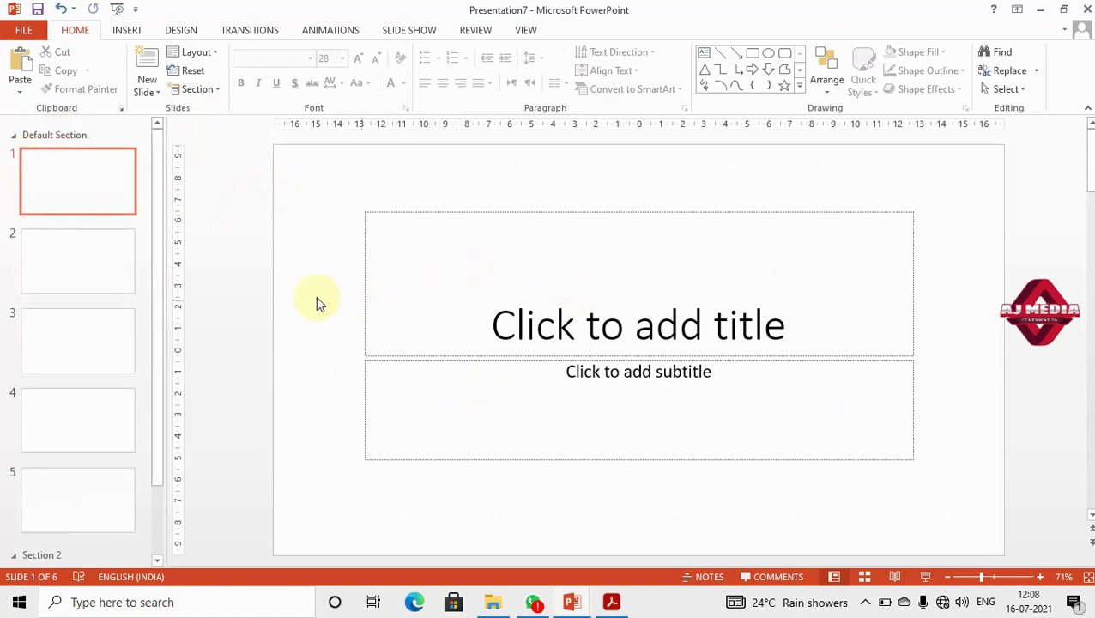
key("Down")
key("Down")
key("Down")
key("Down")
key("Down")
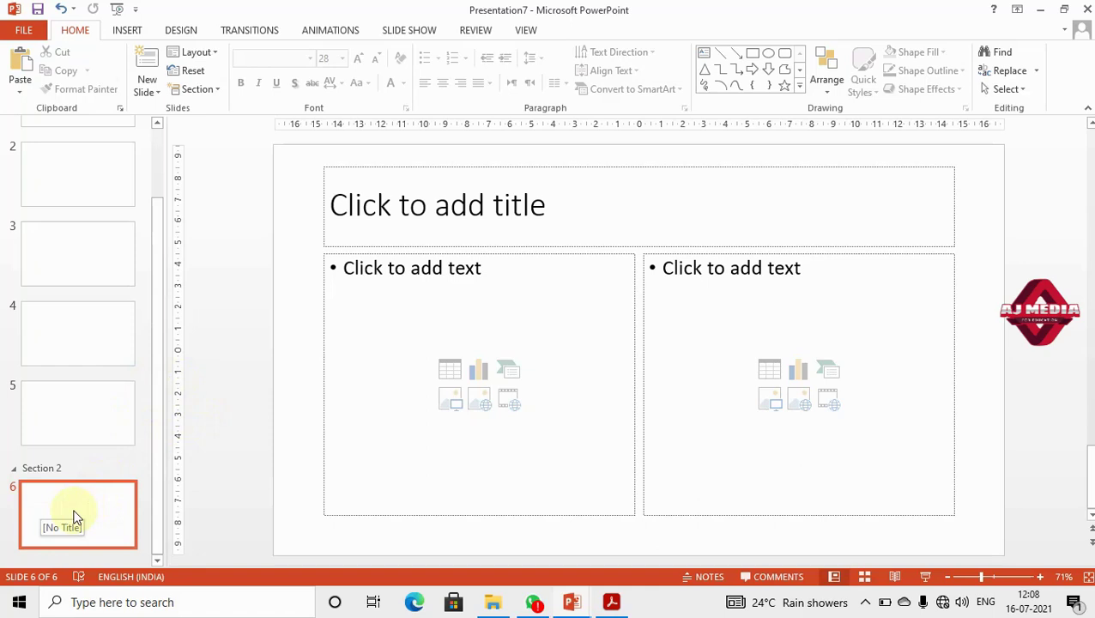
scroll(73, 335, "up", 2)
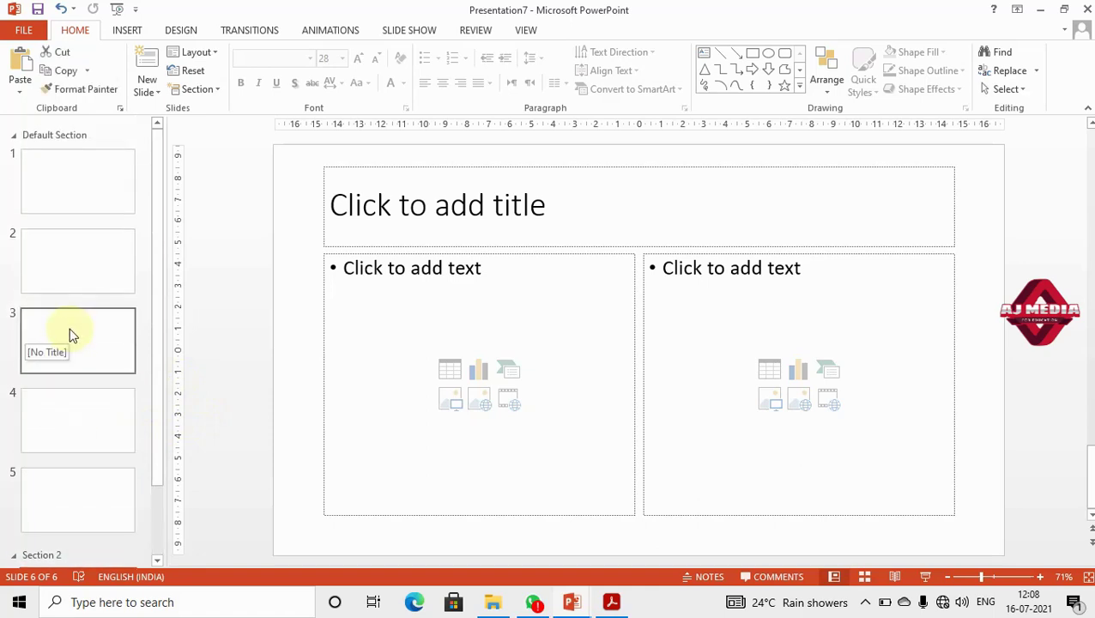
scroll(71, 335, "down", 2)
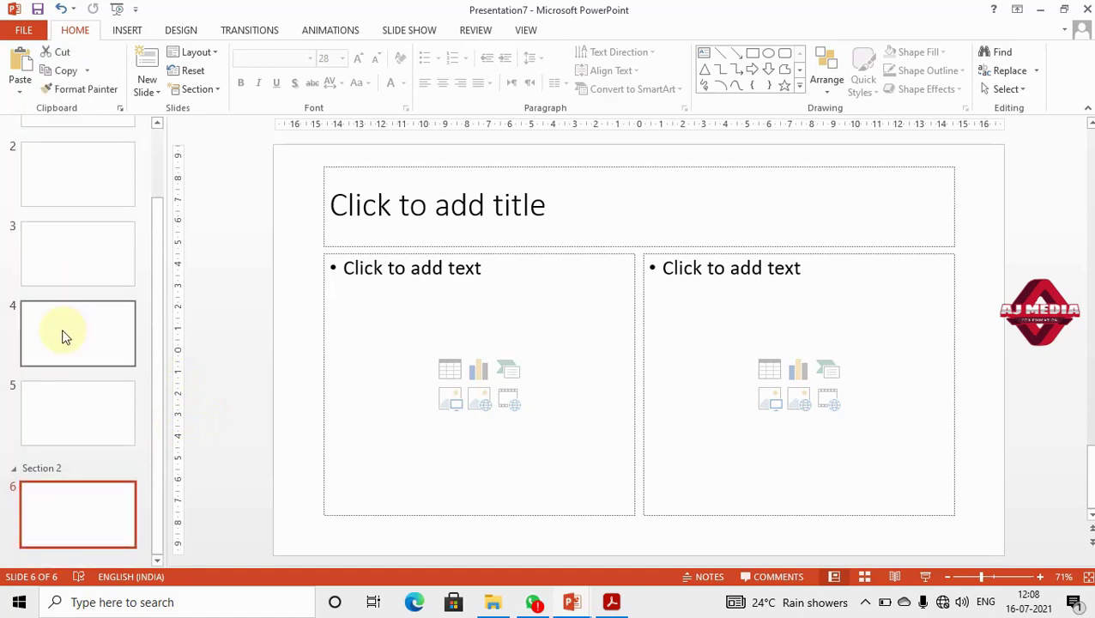